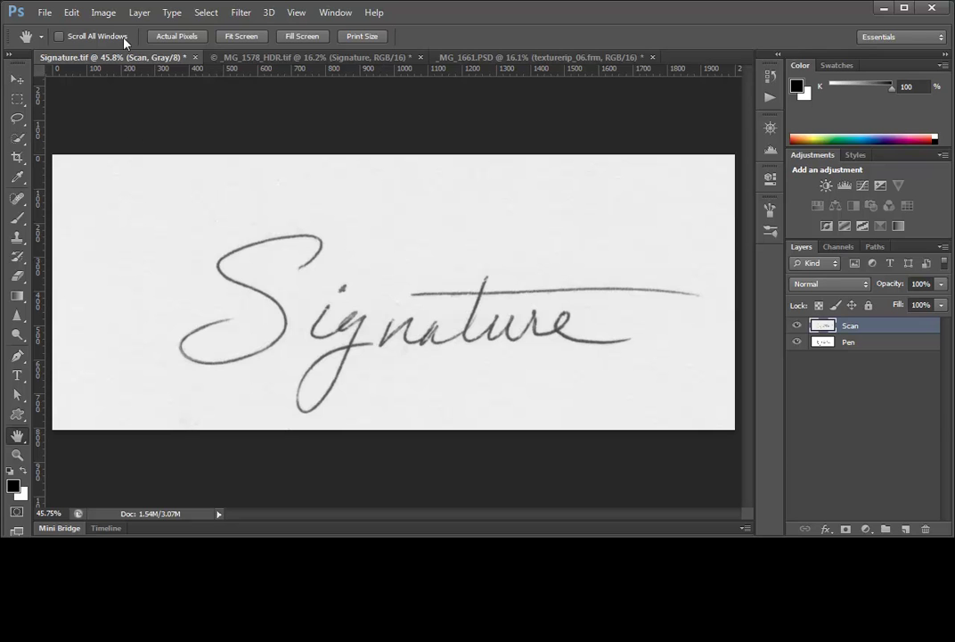
# Check the signature scan's Image Size settings and close the dialog without changes
pyautogui.click(103, 13)
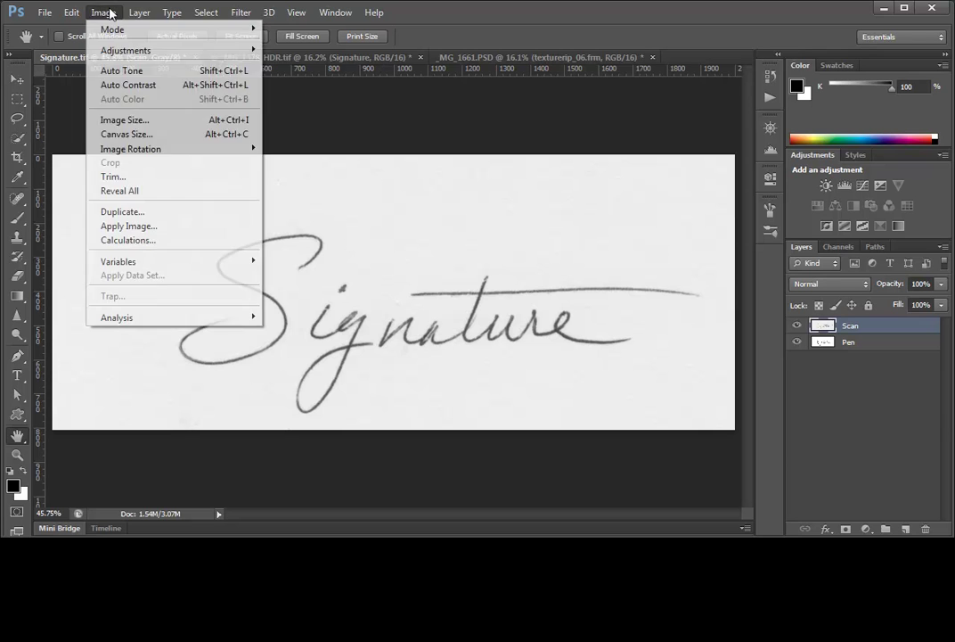
pyautogui.click(129, 120)
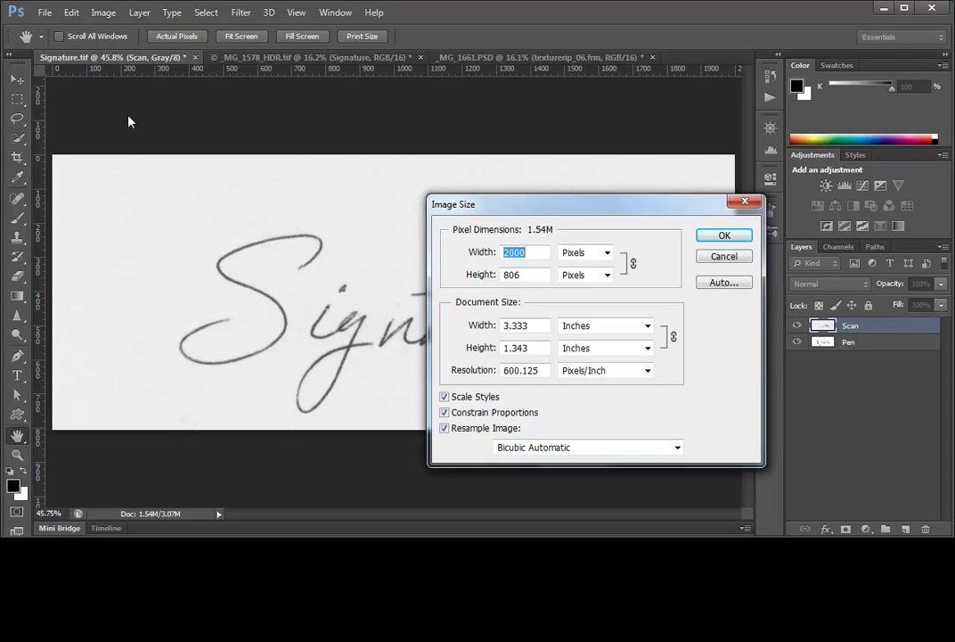
pyautogui.click(724, 255)
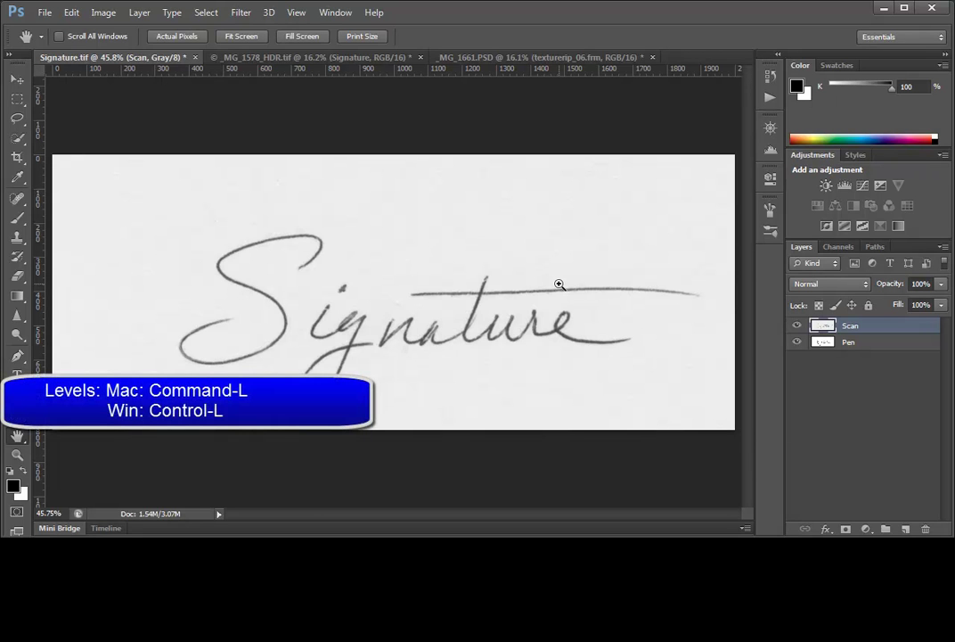
# Apply Levels with input levels 118 and 180 to make the strokes black on pure white
pyautogui.hotkey('ctrl', 'l')
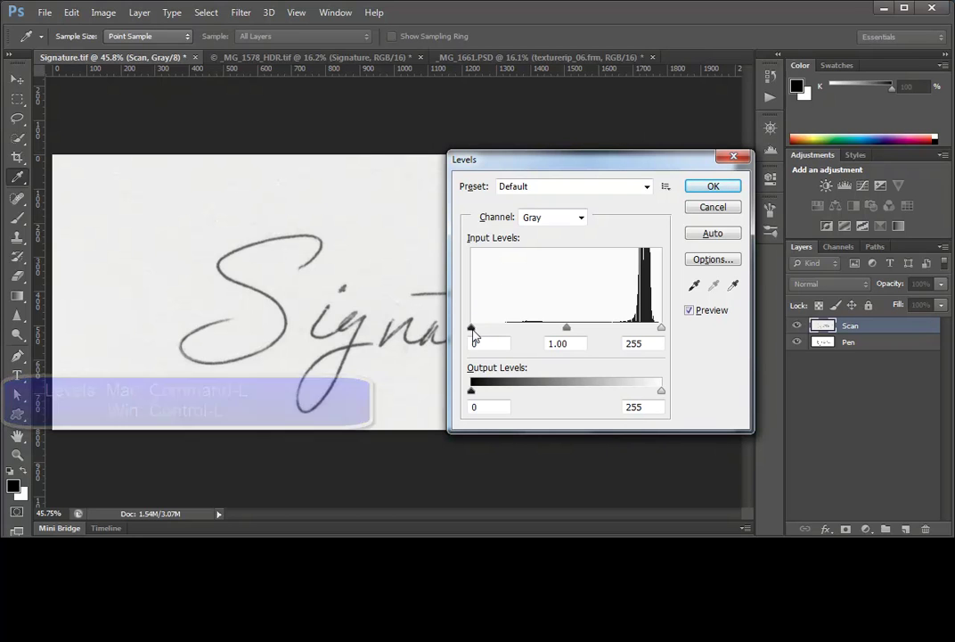
pyautogui.moveTo(475, 335); pyautogui.dragTo(559, 337)
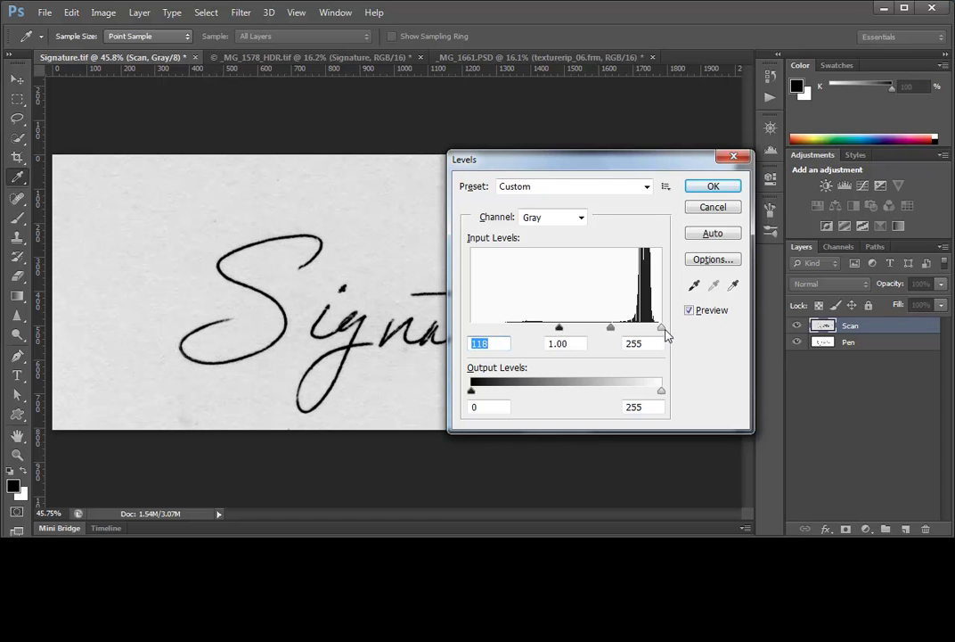
pyautogui.moveTo(662, 331); pyautogui.dragTo(606, 331)
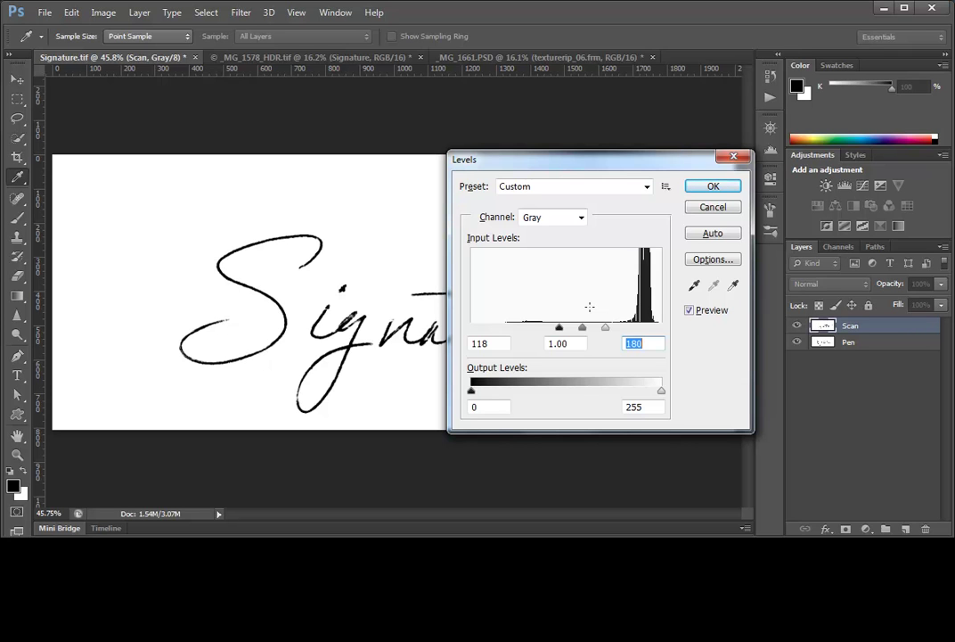
pyautogui.press('h')
pyautogui.click(713, 186)
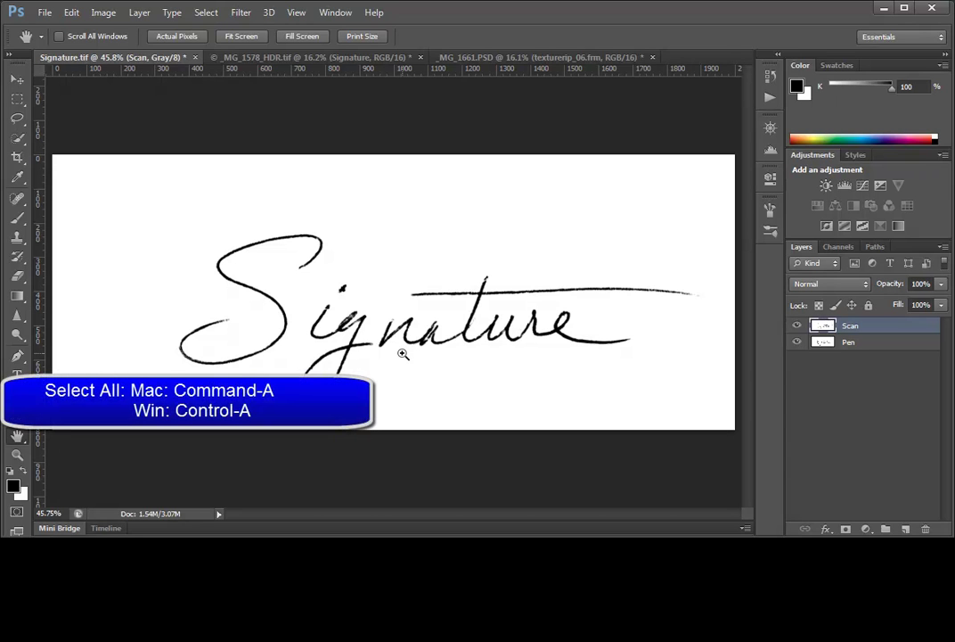
# Define the whole canvas as a 1523 px brush preset named 'Signature', then deselect
pyautogui.hotkey('ctrl', 'a')
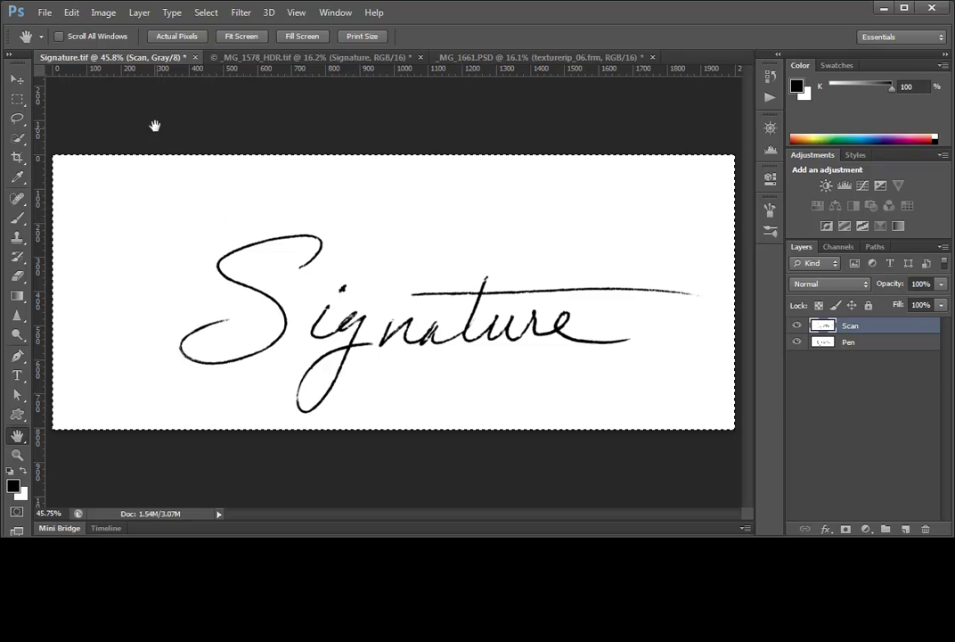
pyautogui.click(75, 12)
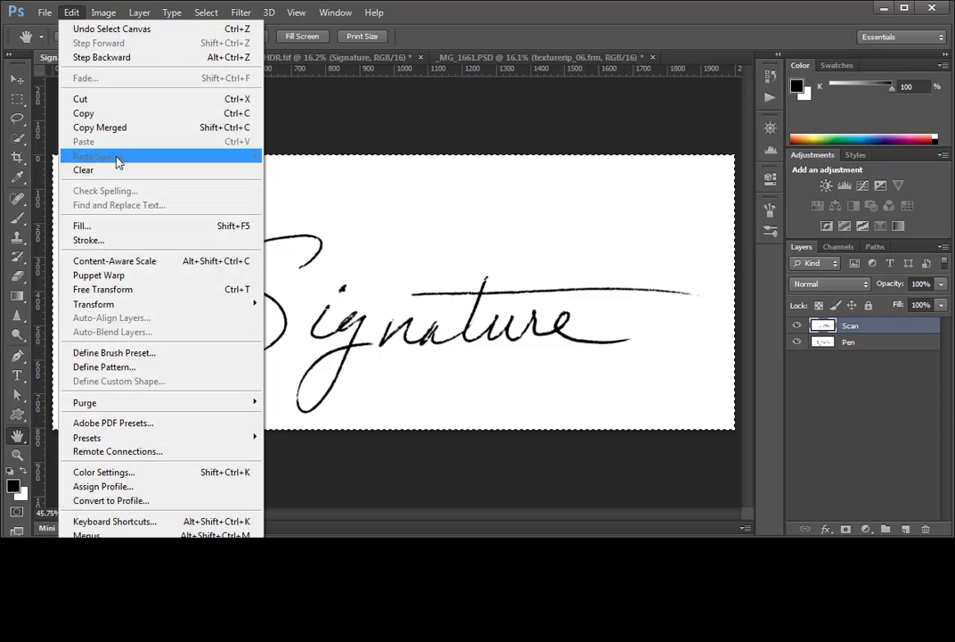
pyautogui.click(127, 358)
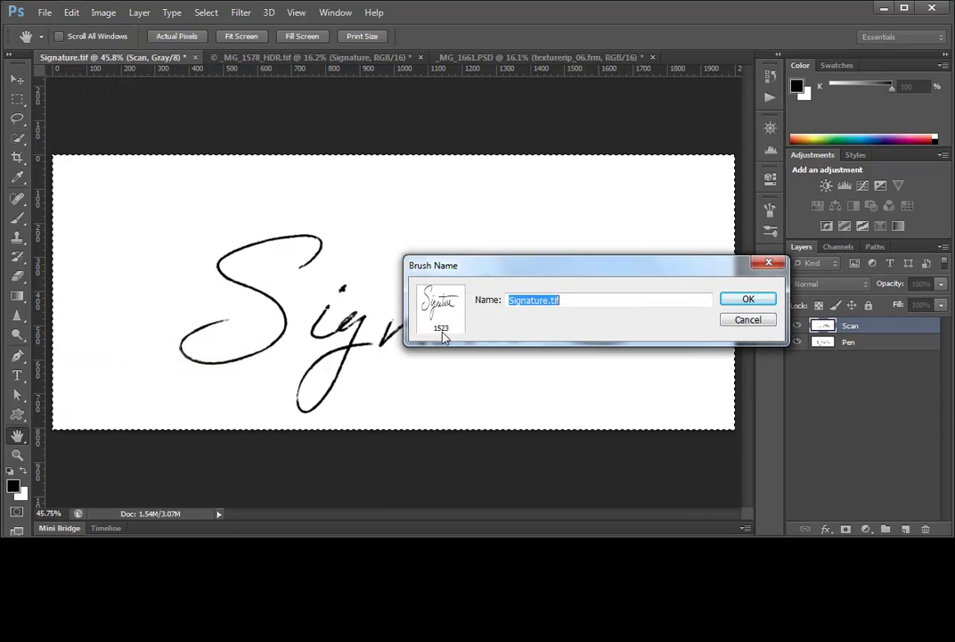
pyautogui.click(626, 302)
pyautogui.press('BackSpace')
pyautogui.press('BackSpace')
pyautogui.press('BackSpace')
pyautogui.press('BackSpace')
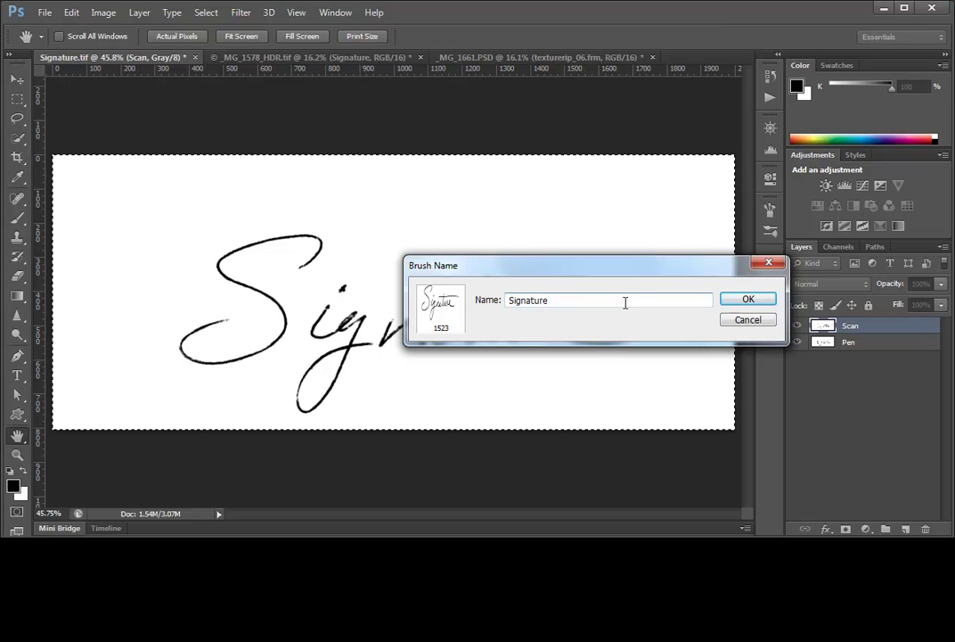
pyautogui.click(745, 300)
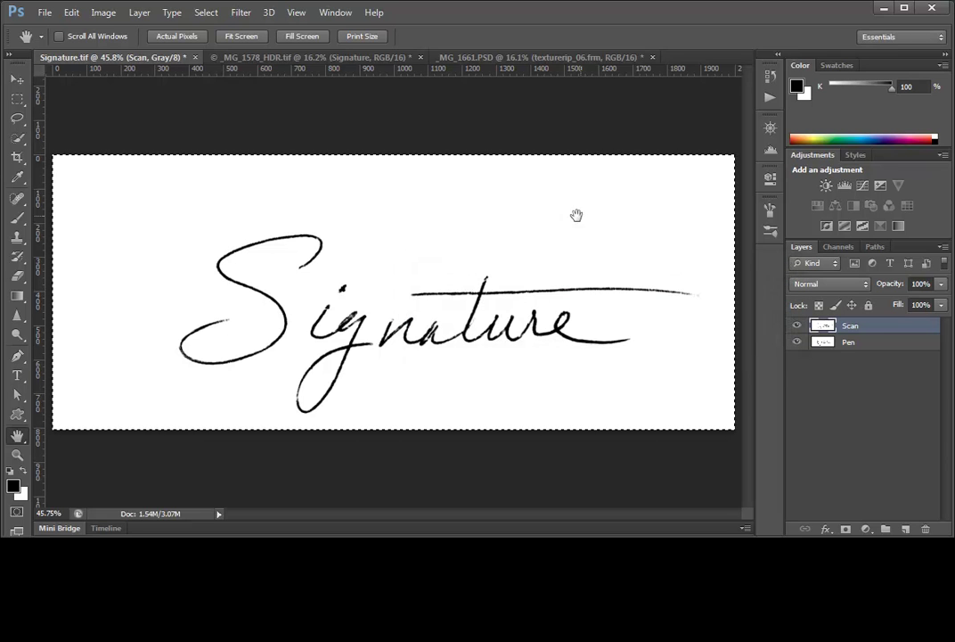
pyautogui.hotkey('ctrl', 'space')
pyautogui.hotkey('ctrl', 'd')
# On the _MG_1578_HDR.tif brooms photo, make the Signature preset the active Brush tool brush
pyautogui.click(298, 58)
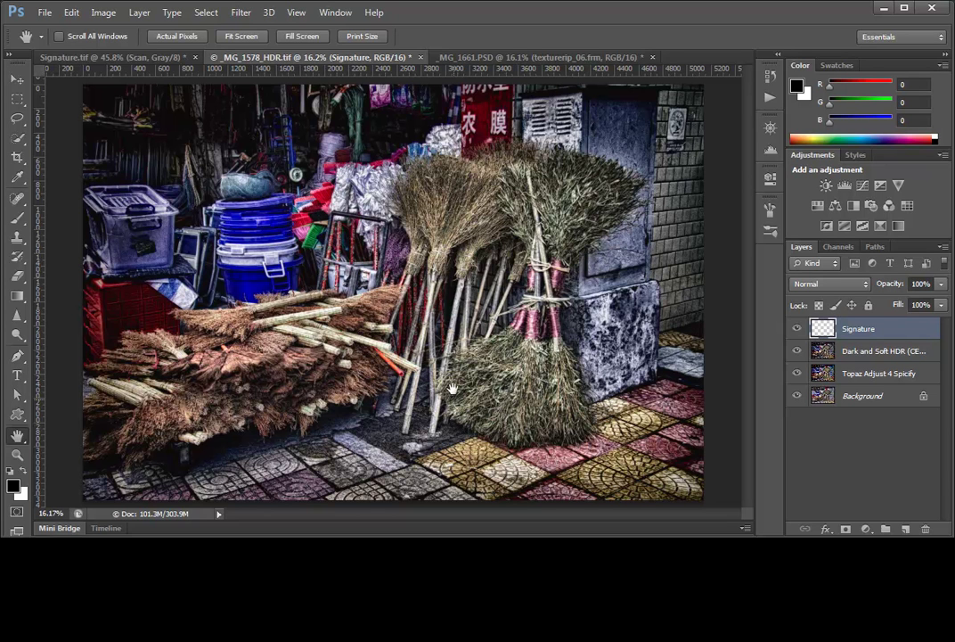
pyautogui.click(335, 12)
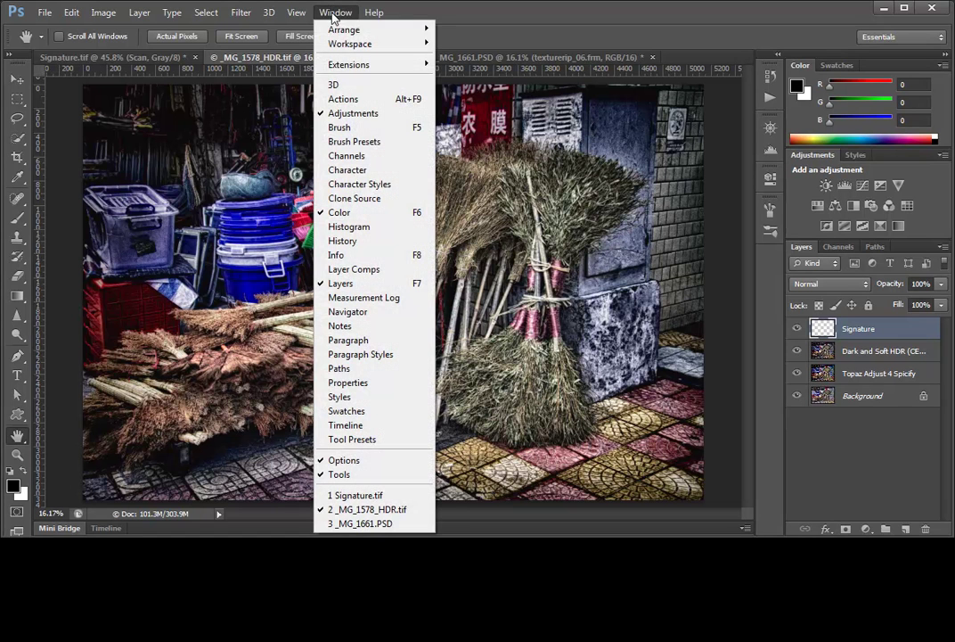
pyautogui.click(345, 142)
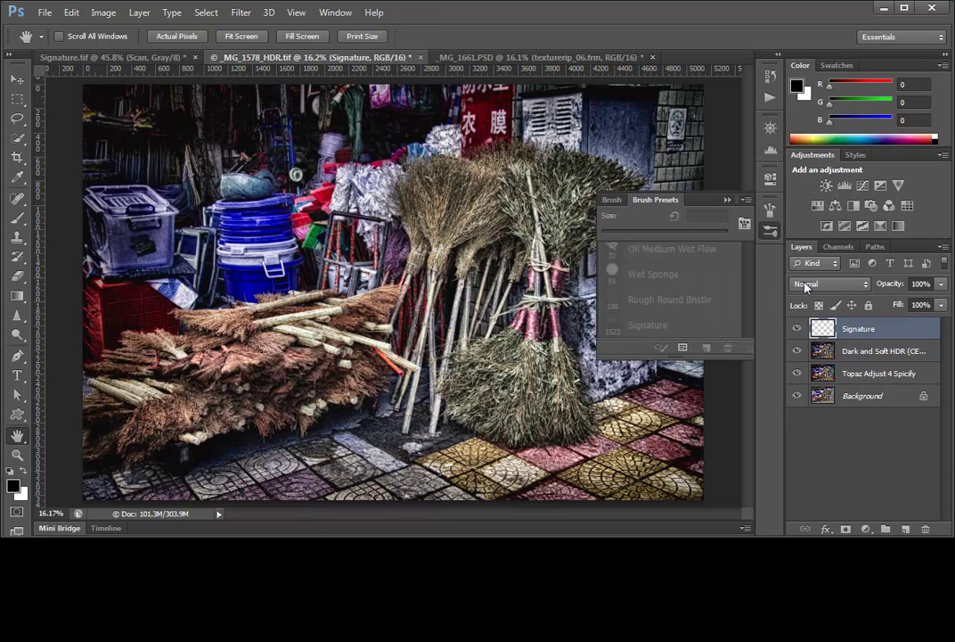
pyautogui.click(20, 219)
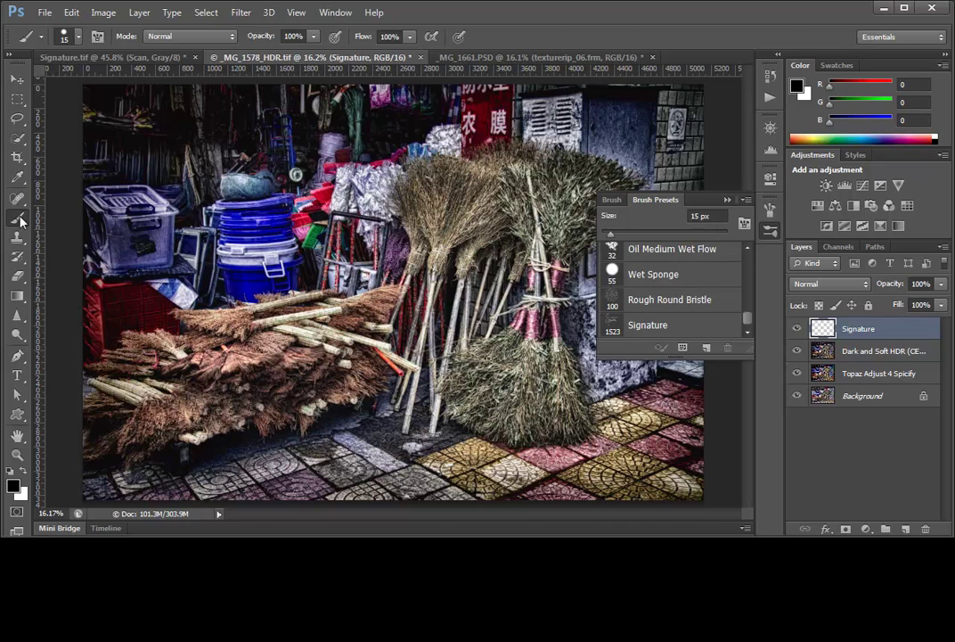
pyautogui.click(703, 328)
pyautogui.click(704, 327)
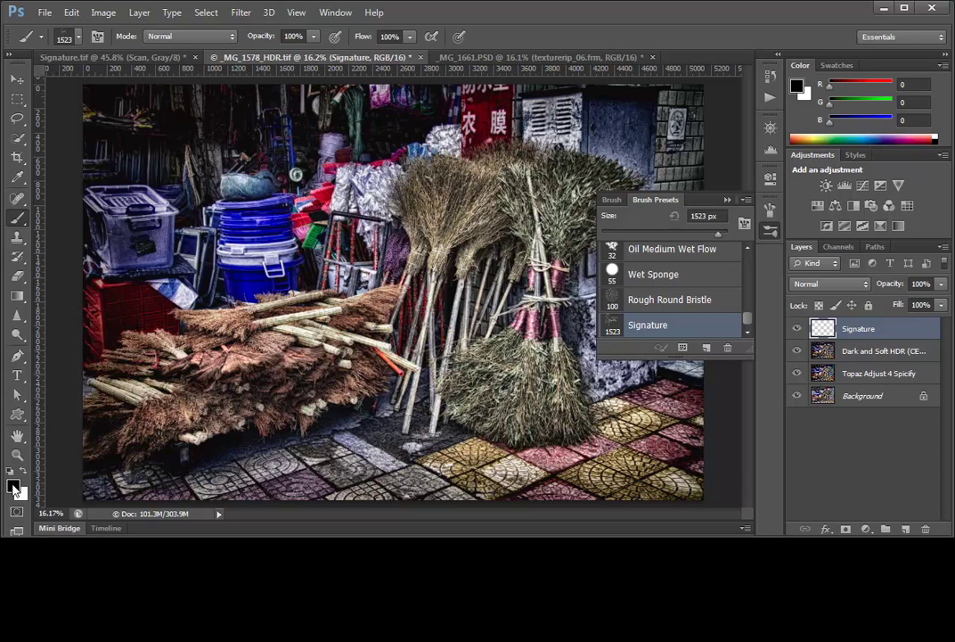
# Set the foreground colour to white (255, 255, 255) and shrink the Signature brush to 1500 px
pyautogui.click(13, 486)
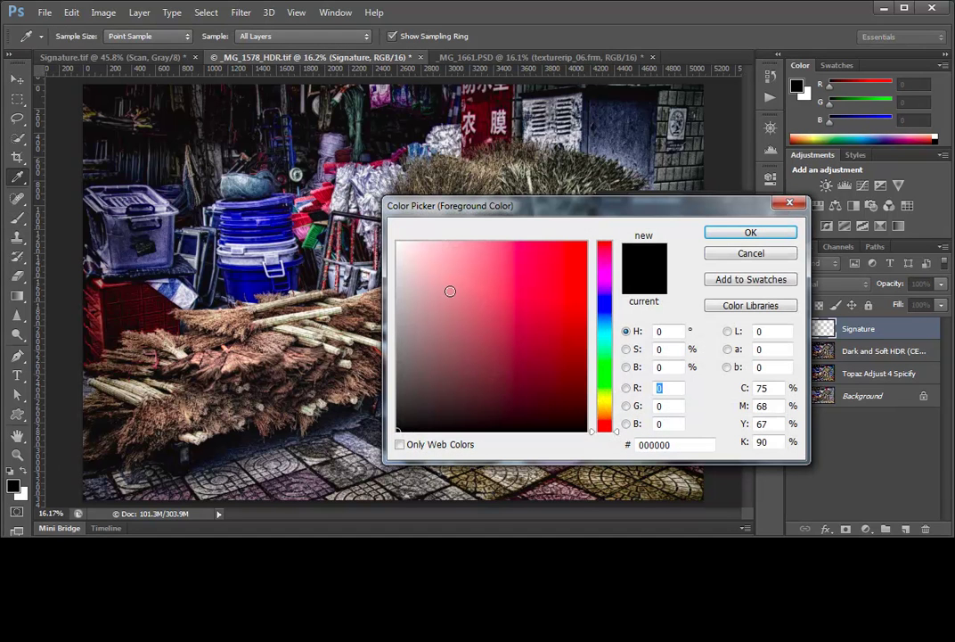
pyautogui.moveTo(451, 290); pyautogui.dragTo(397, 239)
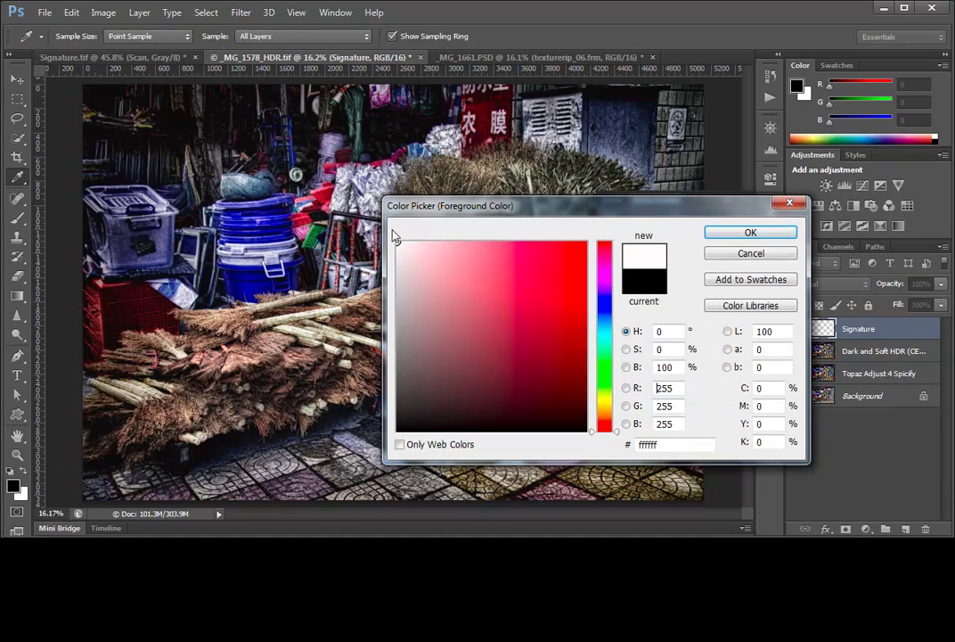
pyautogui.click(751, 233)
pyautogui.press('b')
pyautogui.click(770, 230)
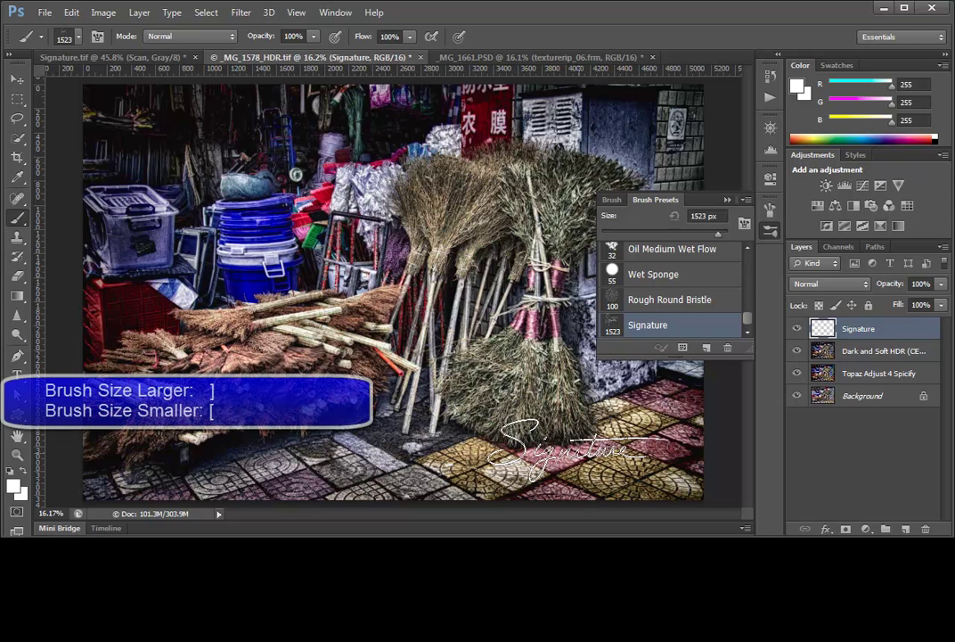
pyautogui.press('[')
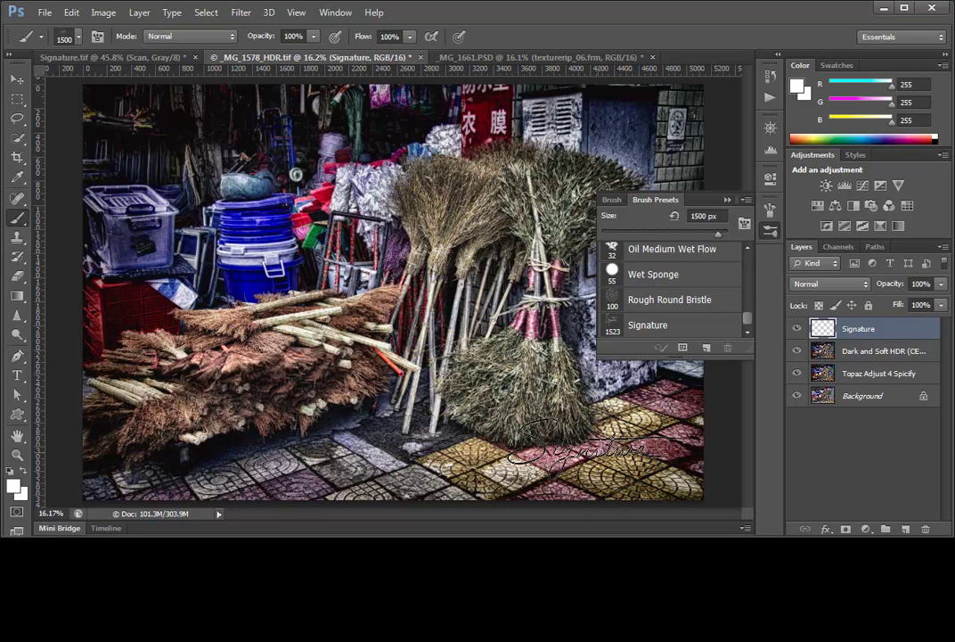
# Stamp one white signature on the tiled floor at lower right, undoing stray stamps and nudging it into place
pyautogui.click(597, 454)
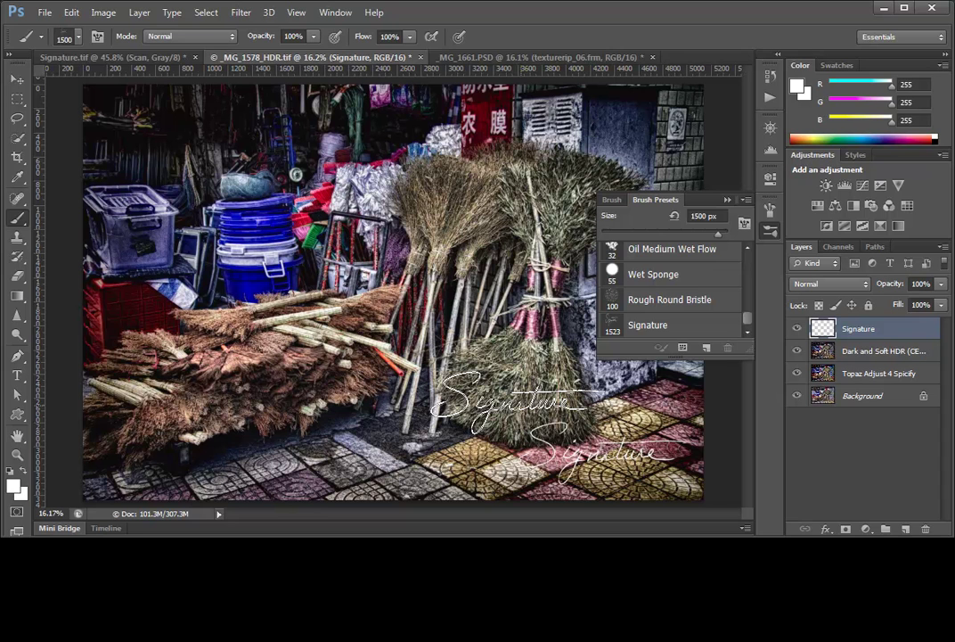
pyautogui.moveTo(508, 401)
pyautogui.mouseDown()
pyautogui.moveTo(463, 396)
pyautogui.moveTo(390, 356)
pyautogui.moveTo(289, 330)
pyautogui.mouseUp()
pyautogui.hotkey('ctrl', 'z')
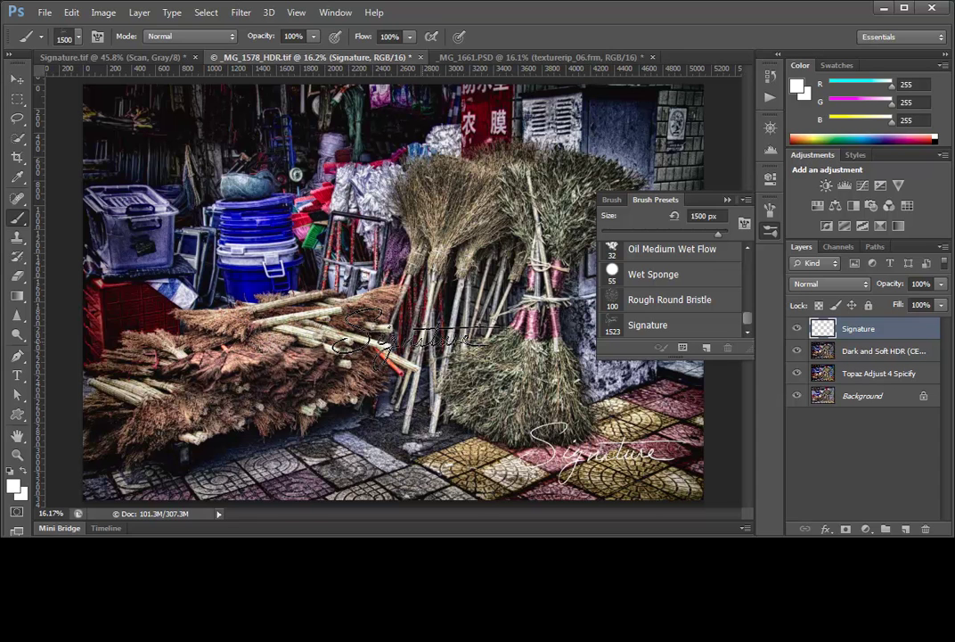
pyautogui.click(441, 367)
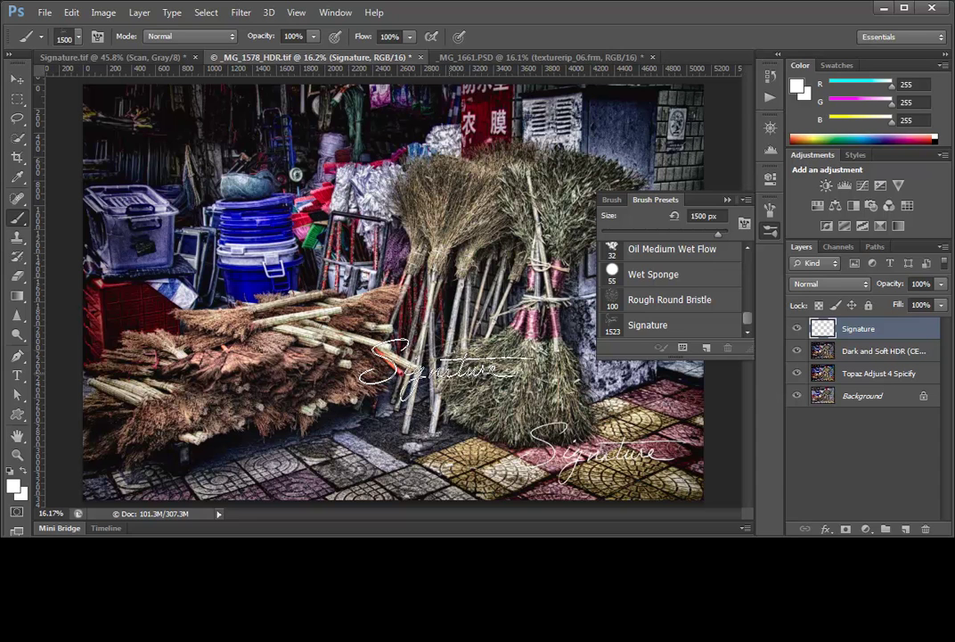
pyautogui.hotkey('ctrl', 'z')
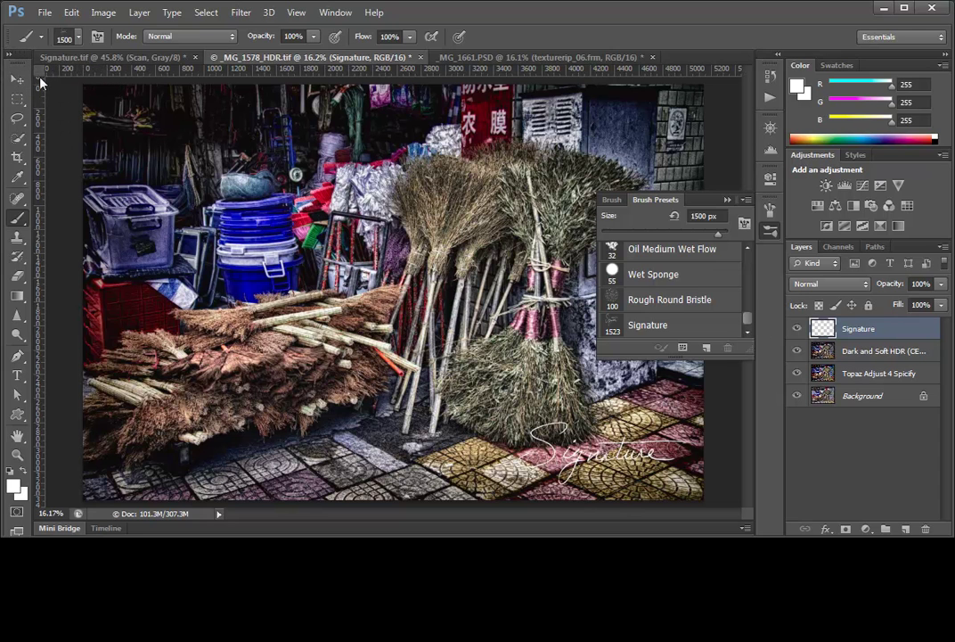
pyautogui.click(17, 78)
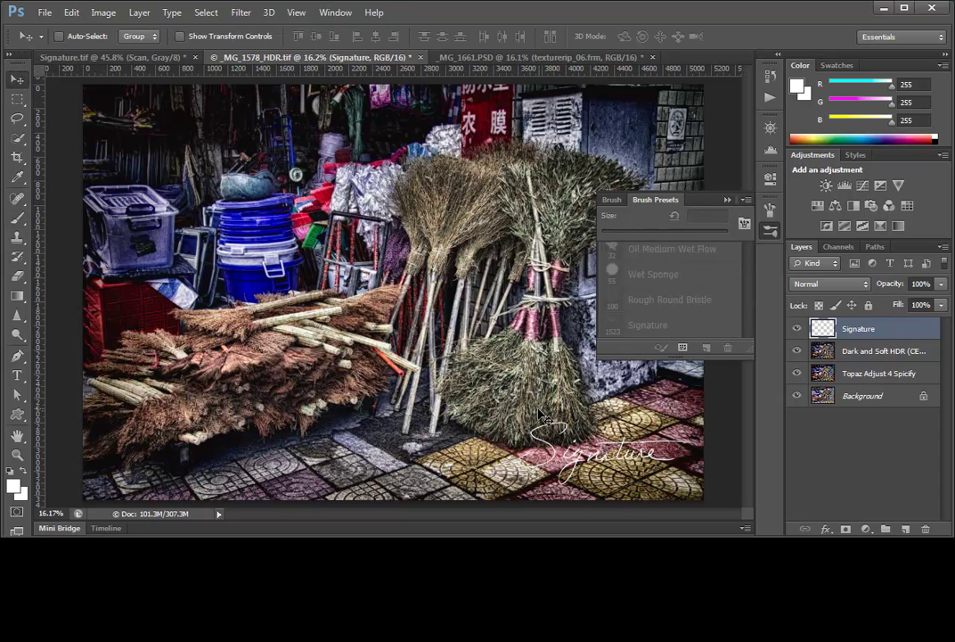
pyautogui.moveTo(545, 378); pyautogui.dragTo(525, 410)
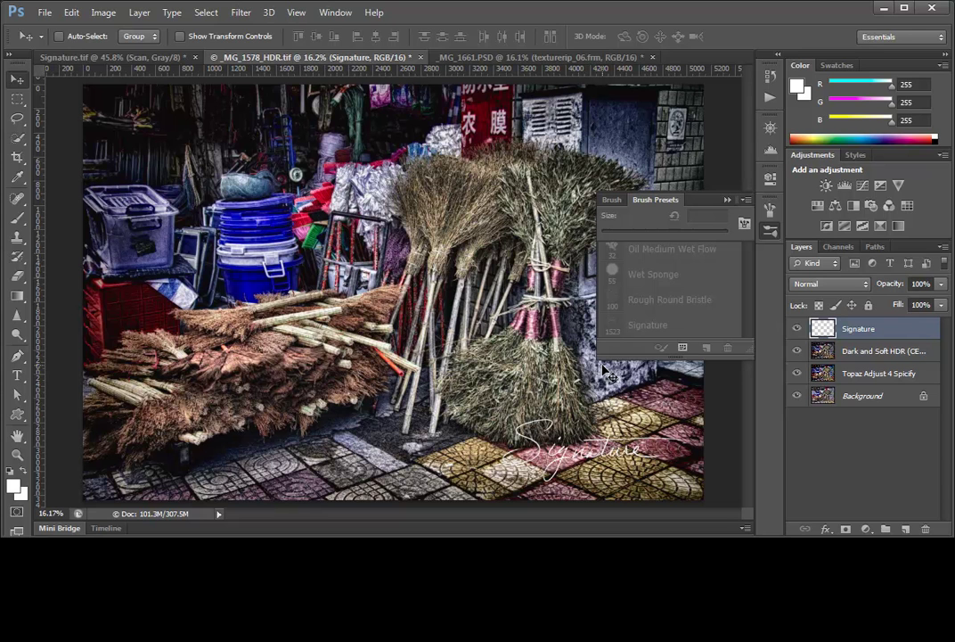
# On Signature.tif, reset default colours, hide the Scan layer, select the Pen layer, and close Brush Presets
pyautogui.press('h')
pyautogui.press('d')
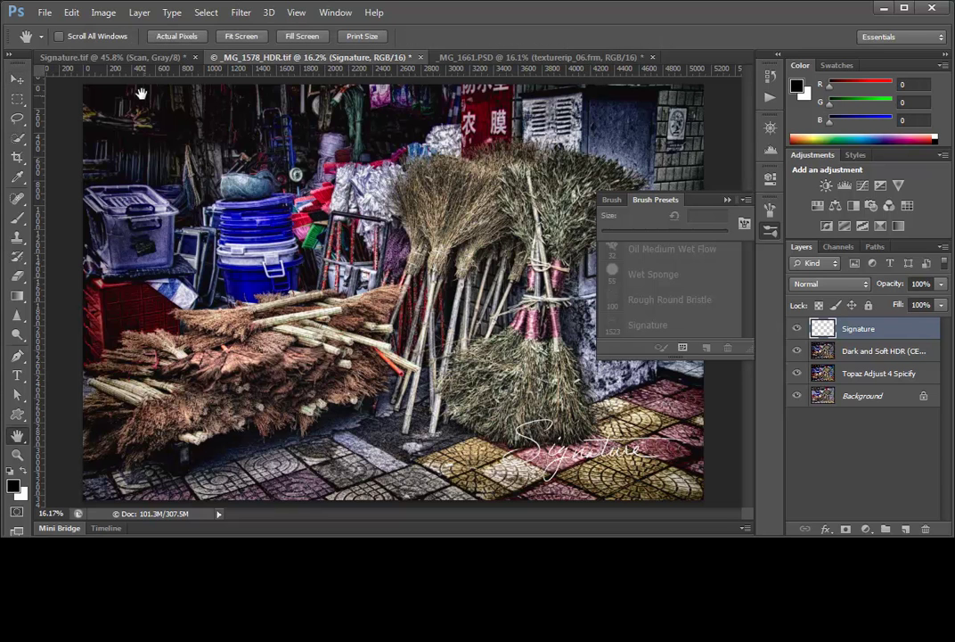
pyautogui.click(124, 56)
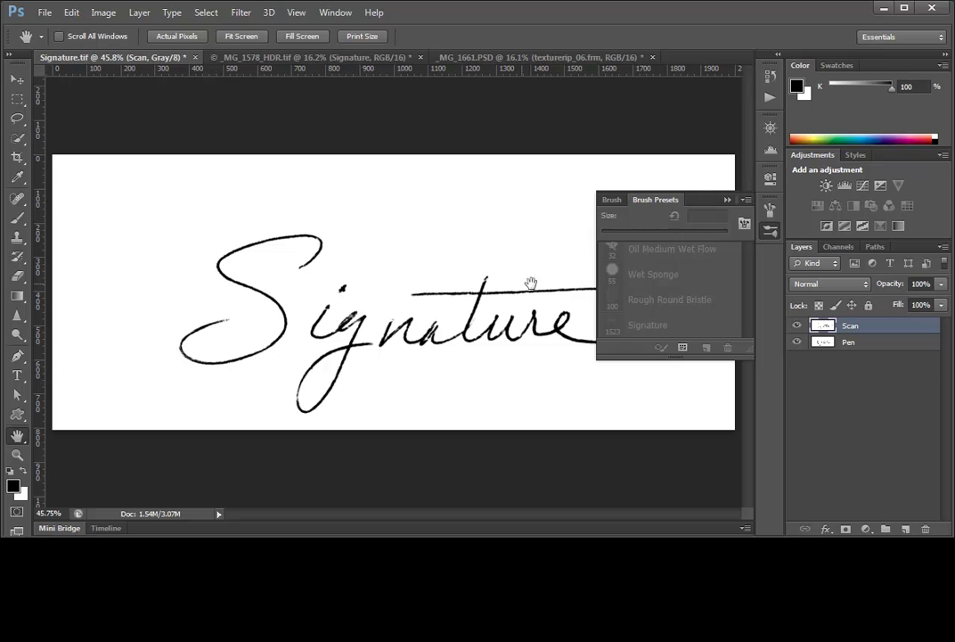
pyautogui.click(798, 328)
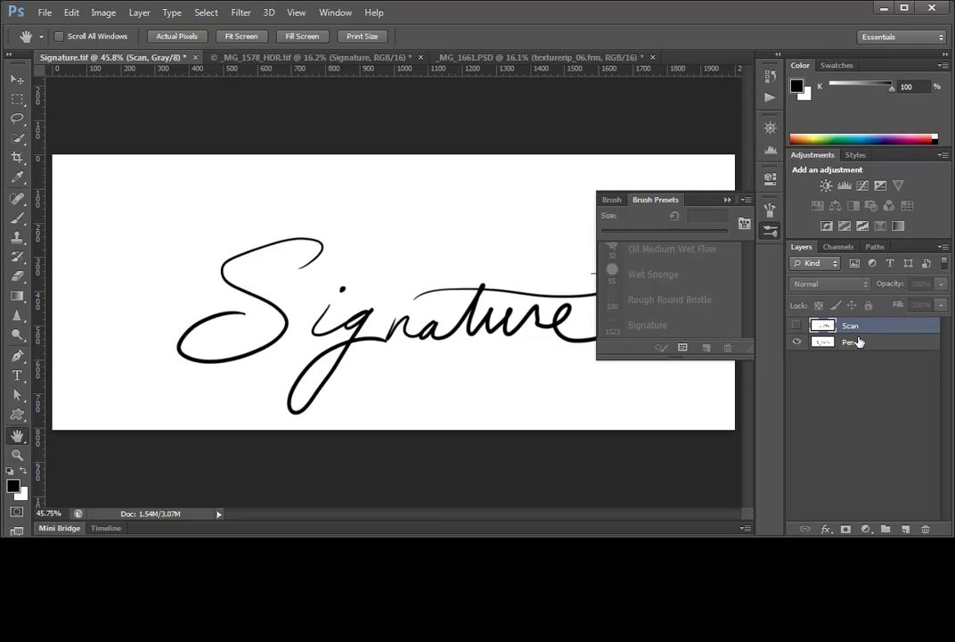
pyautogui.click(866, 344)
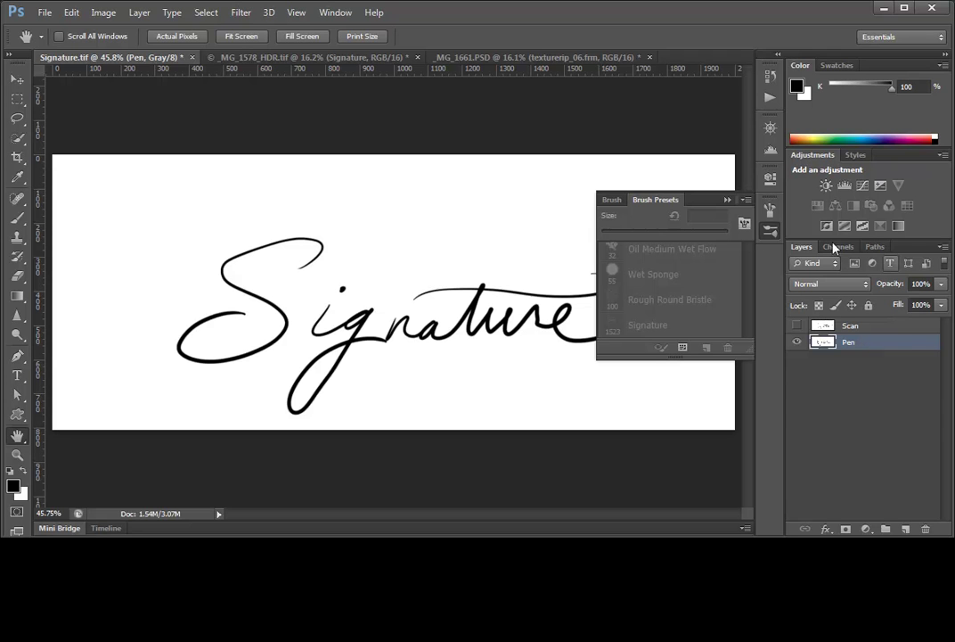
pyautogui.click(727, 199)
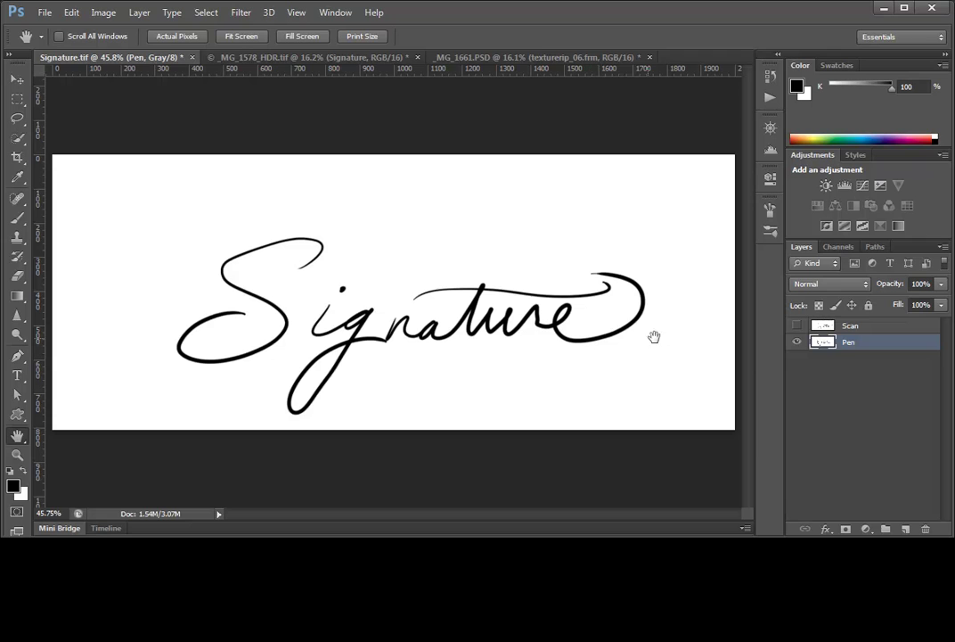
# Load the Gray channel as a selection and invert it to enclose only the signature ink
pyautogui.click(846, 250)
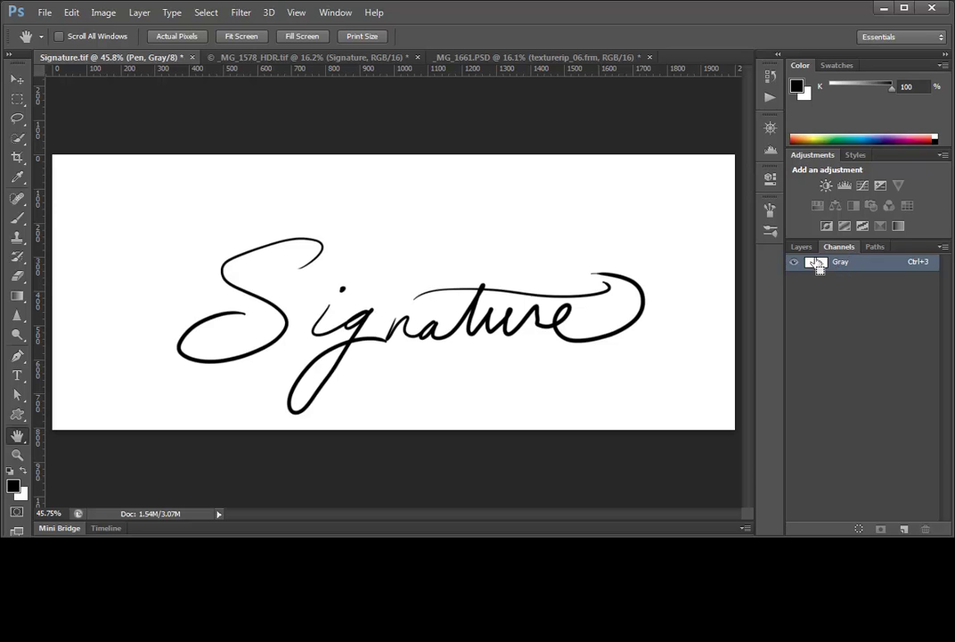
pyautogui.keyDown('ctrl'); pyautogui.click(817, 264); pyautogui.keyUp('ctrl')
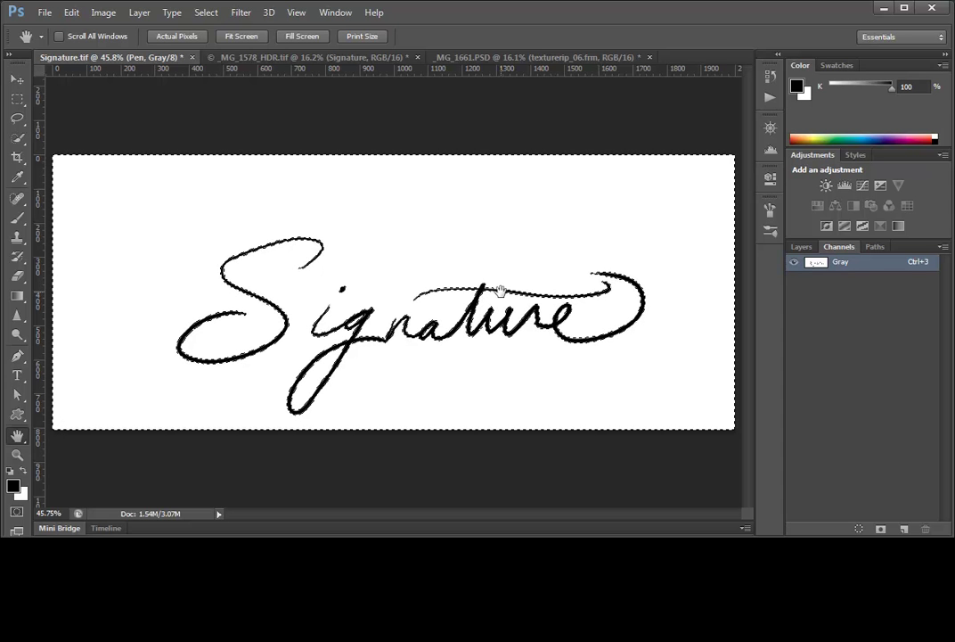
pyautogui.click(213, 20)
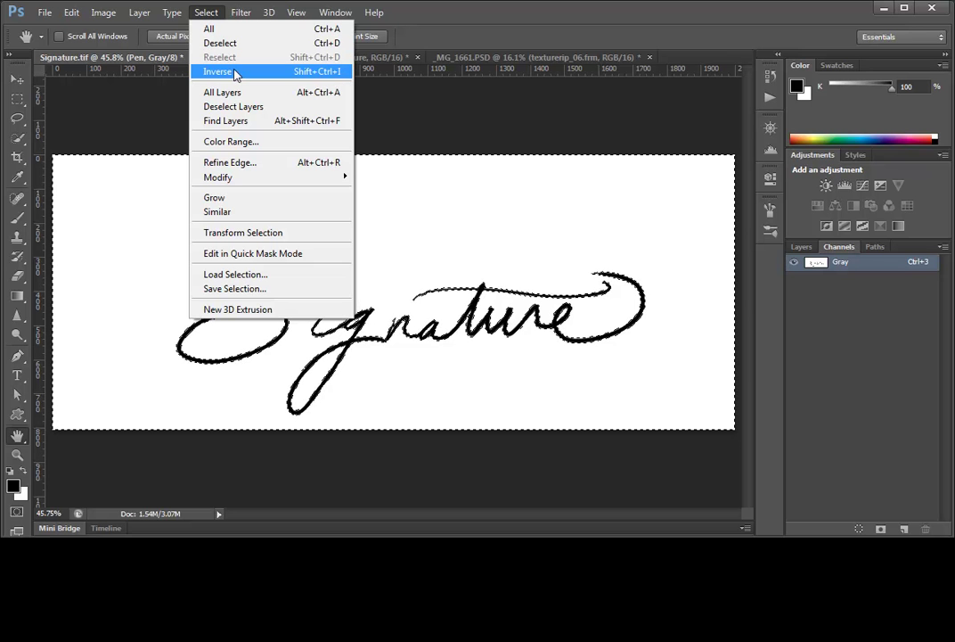
pyautogui.click(296, 72)
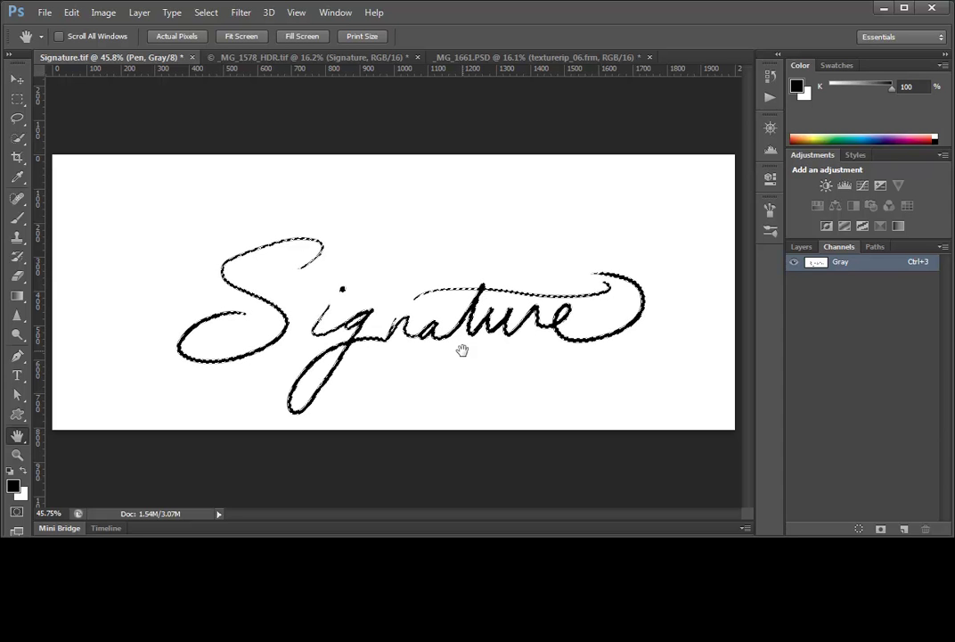
# Convert the selection to a Work Path and define it as a custom shape named 'Signature'
pyautogui.click(879, 248)
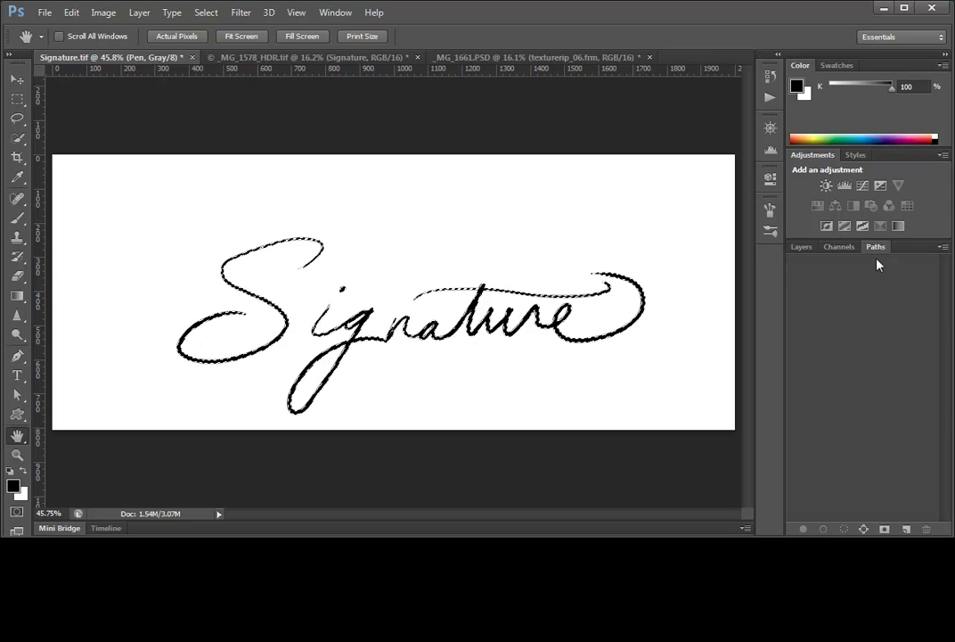
pyautogui.click(865, 528)
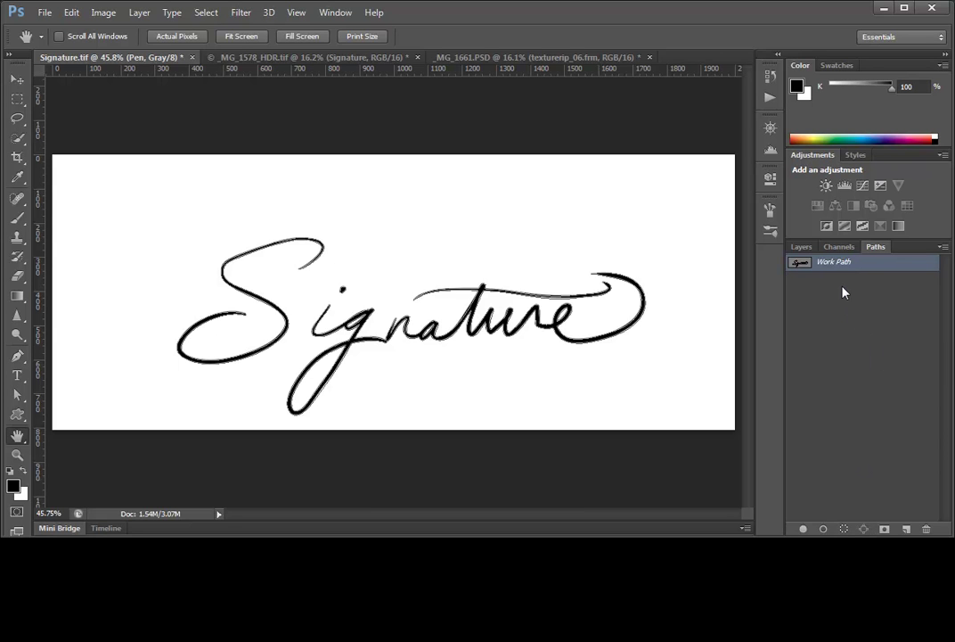
pyautogui.click(71, 12)
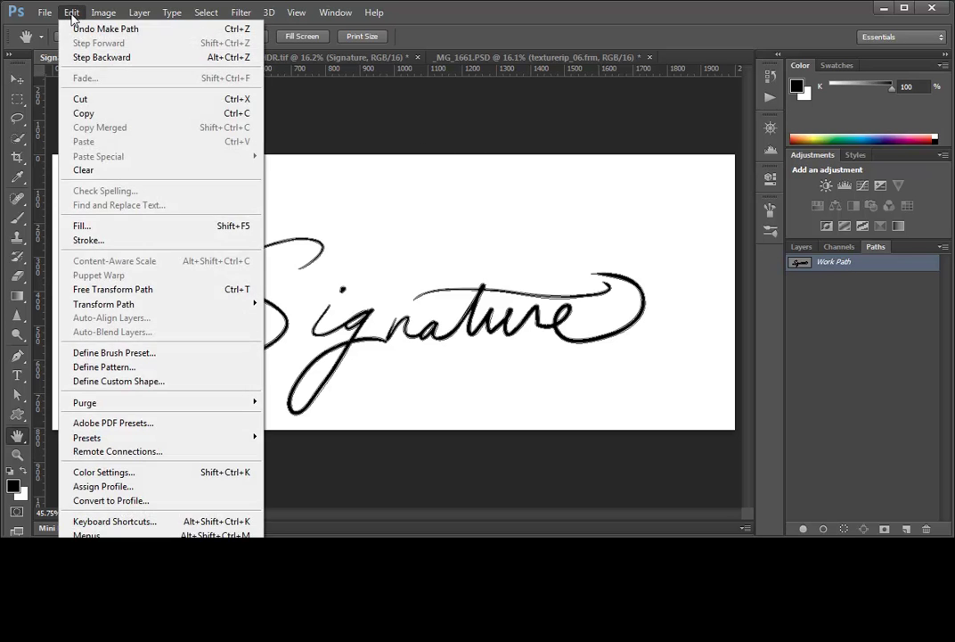
pyautogui.click(125, 385)
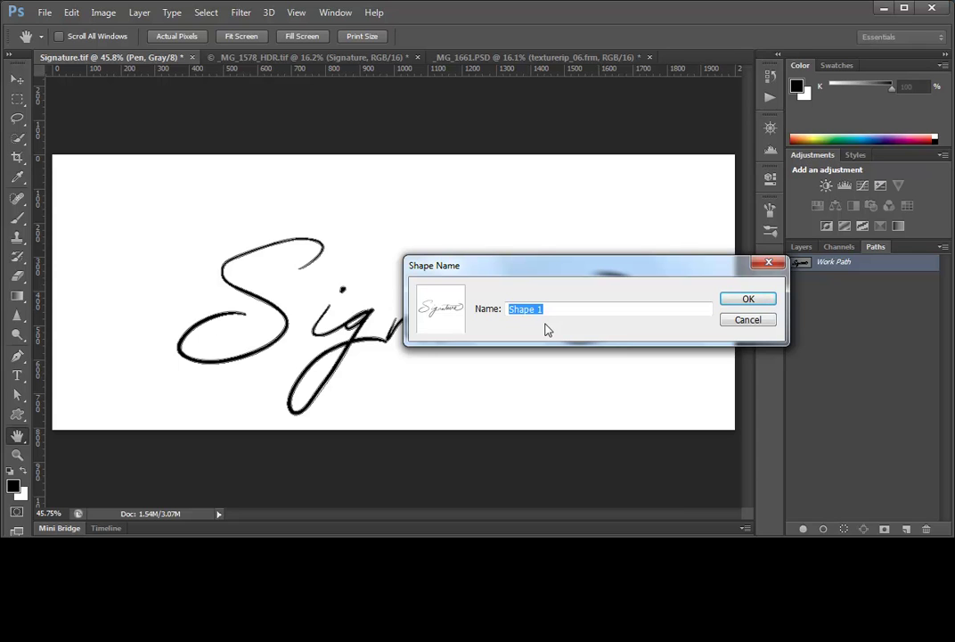
pyautogui.write('Signature')
pyautogui.click(737, 302)
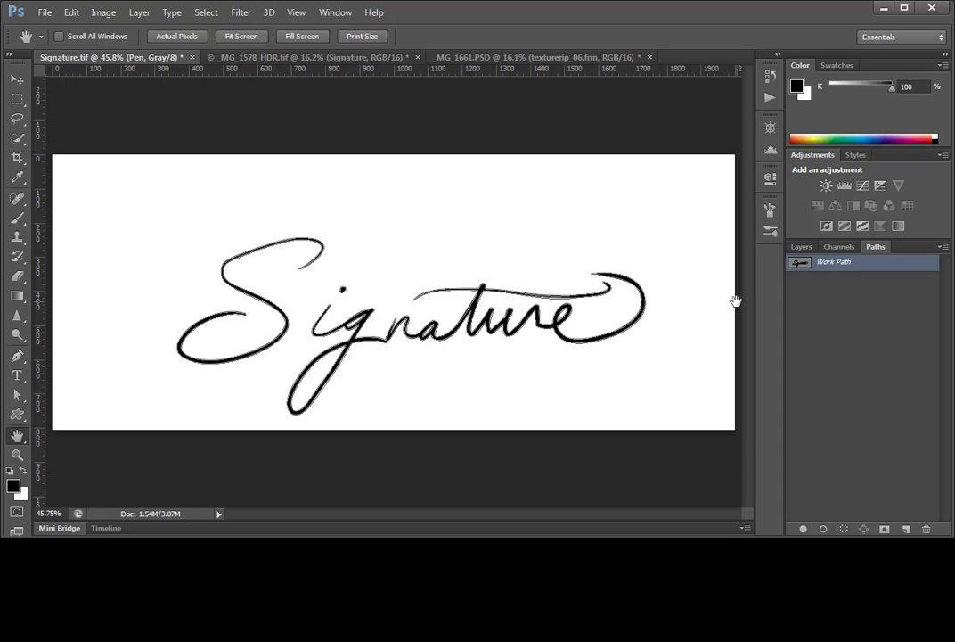
# On the _MG_1661.PSD rose photo, select the Custom Shape Tool with the Signature shape
pyautogui.click(549, 58)
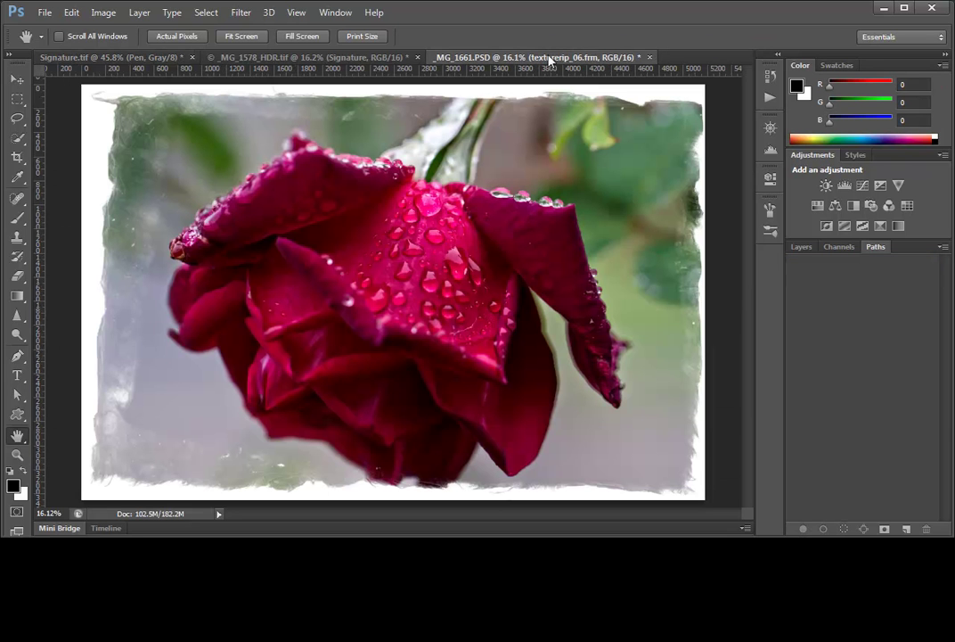
pyautogui.click(19, 416)
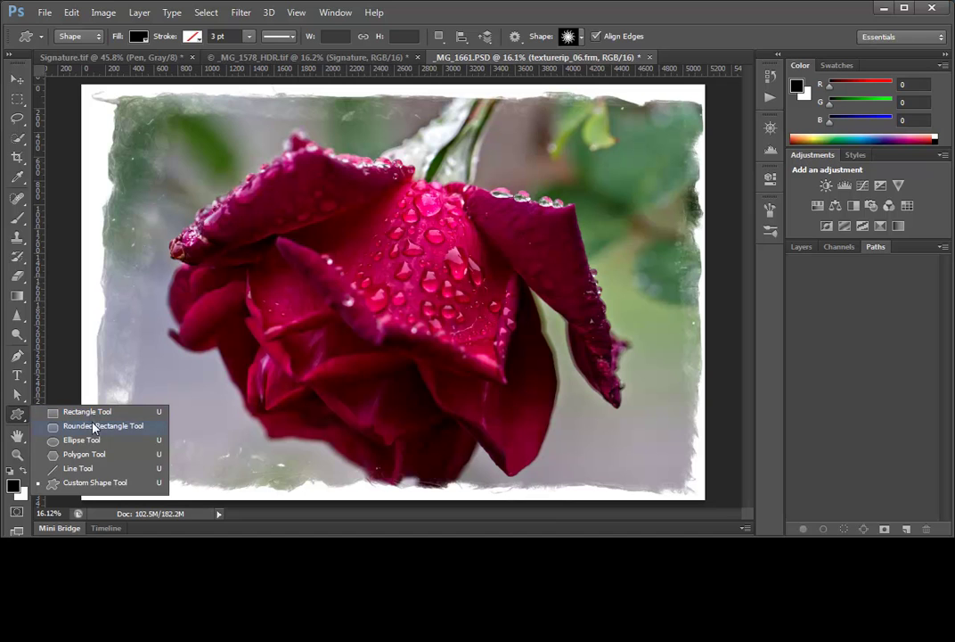
pyautogui.click(90, 485)
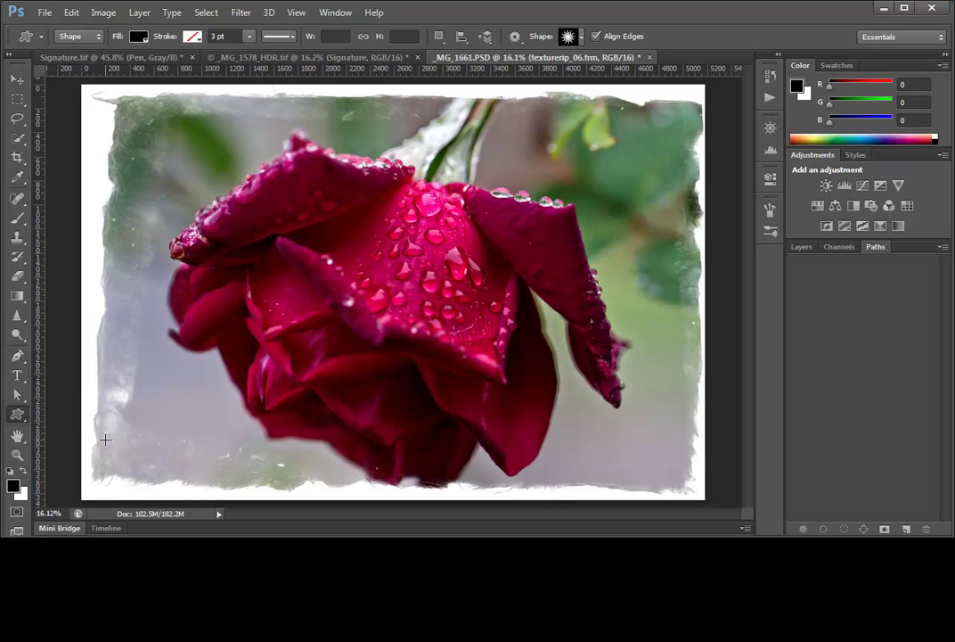
pyautogui.click(581, 36)
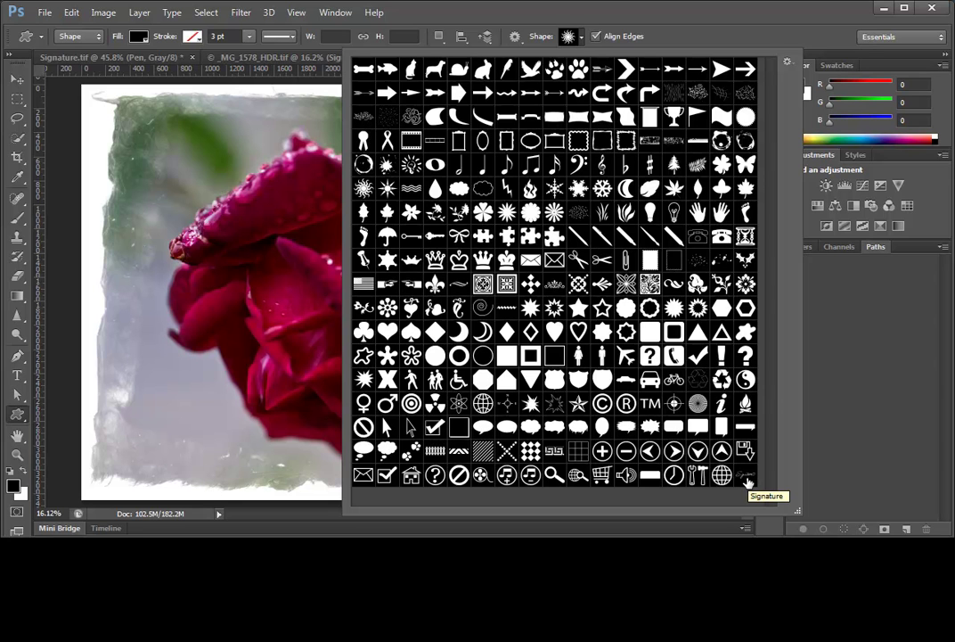
pyautogui.click(746, 482)
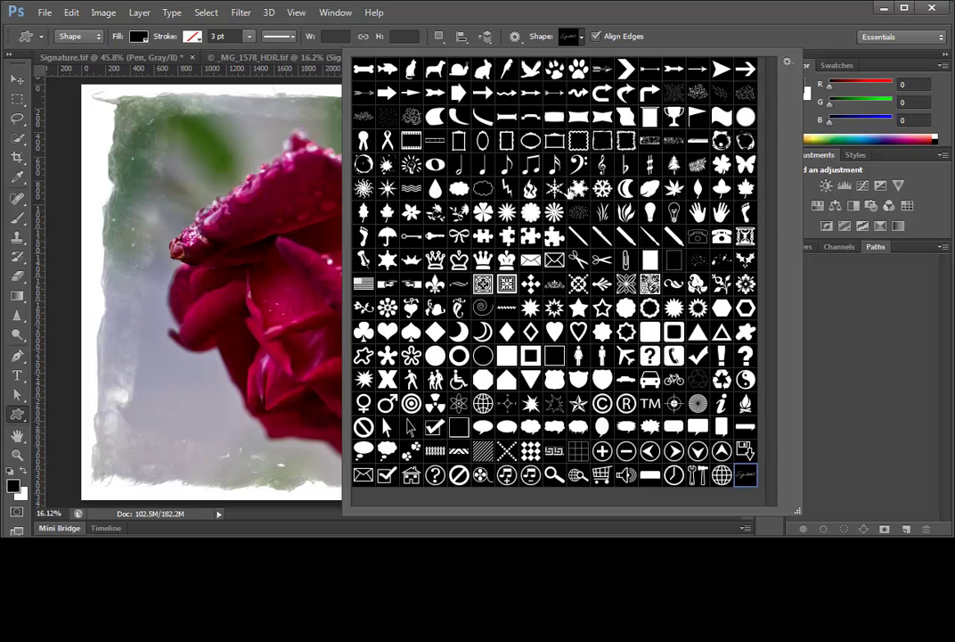
pyautogui.click(572, 38)
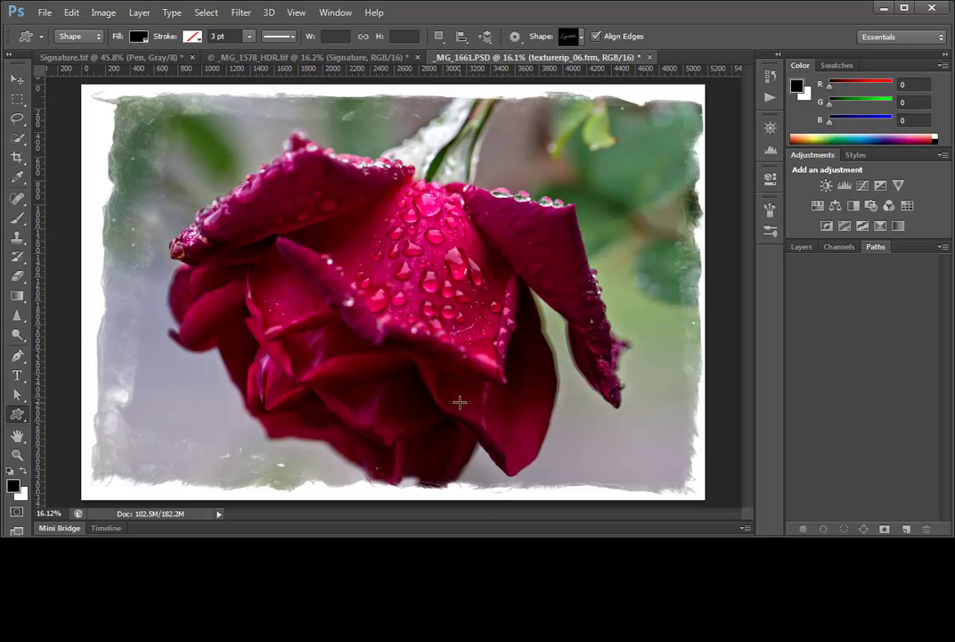
# Shift-drag a 1558 × 589 px black Signature shape onto the rose photo's lower right as Shape 1
pyautogui.moveTo(457, 401)
pyautogui.mouseDown()
pyautogui.moveTo(562, 453)
pyautogui.moveTo(646, 474)
pyautogui.mouseUp()
pyautogui.press('shift')
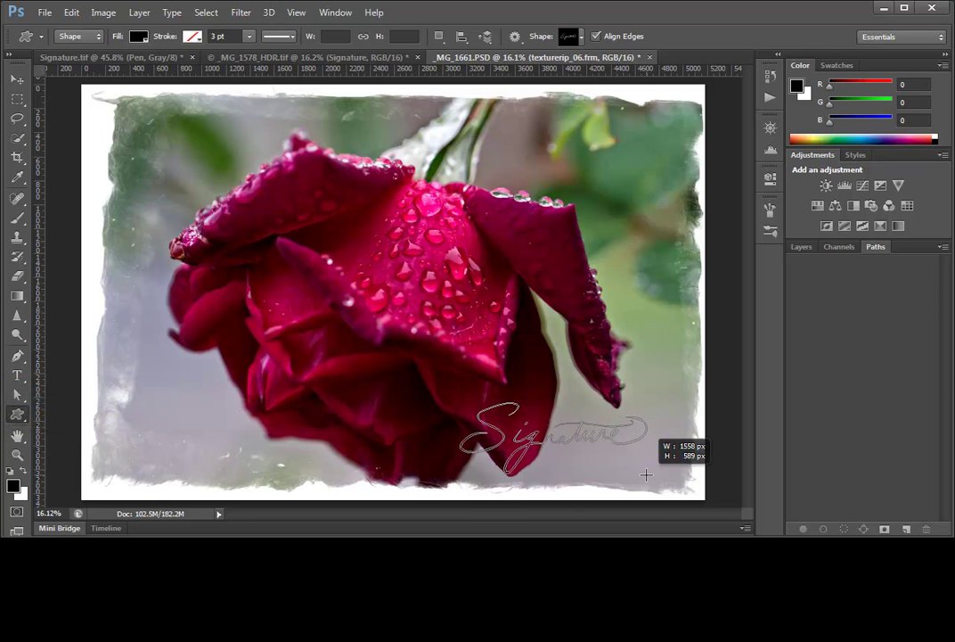
pyautogui.moveTo(646, 474); pyautogui.dragTo(647, 474)
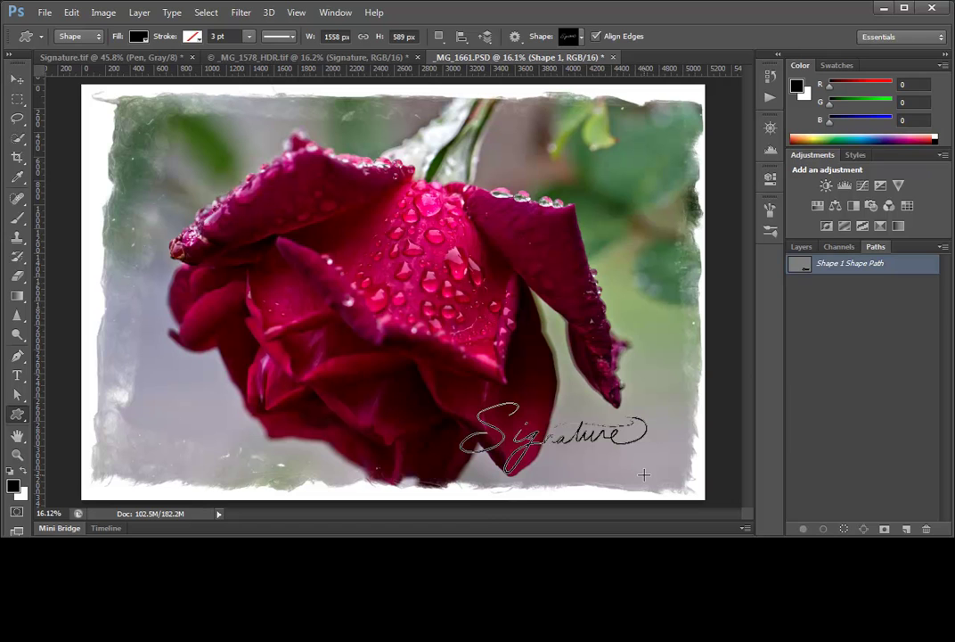
pyautogui.click(804, 249)
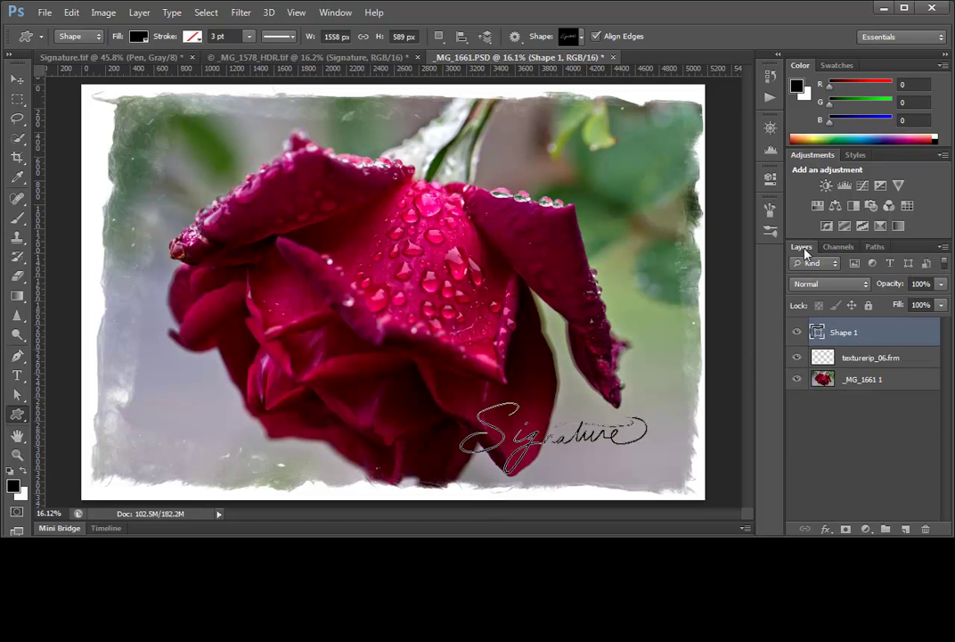
# Fill the Shape 1 signature with the hot pink swatch, preview it, and keep Stroke set to none
pyautogui.click(140, 39)
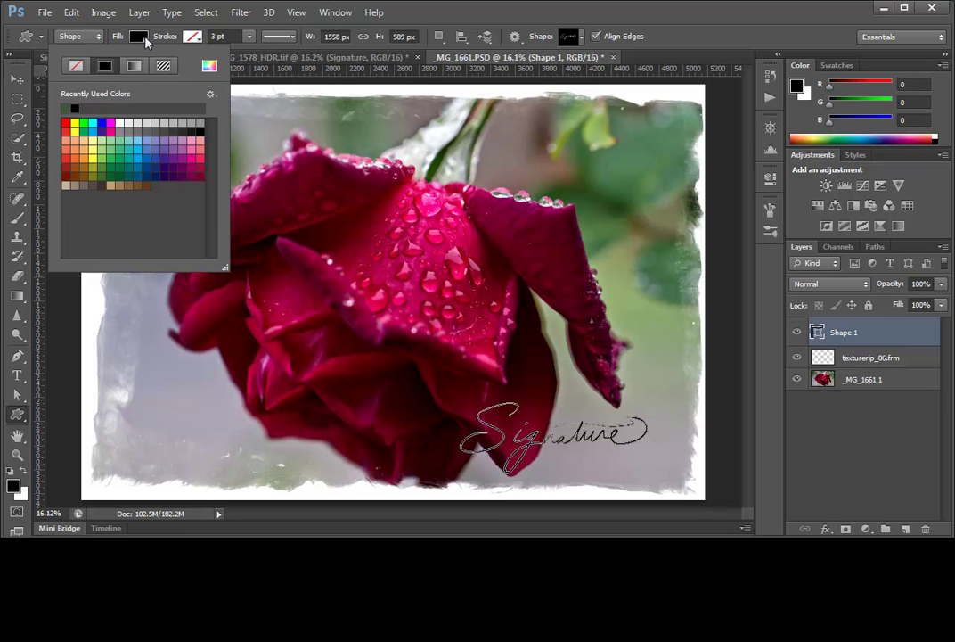
pyautogui.click(110, 131)
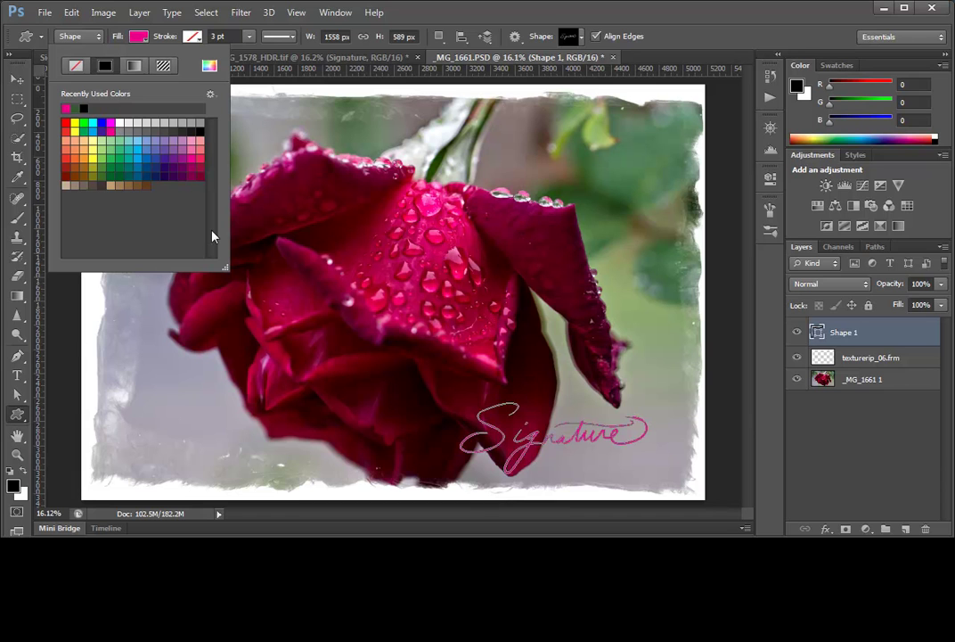
pyautogui.click(139, 38)
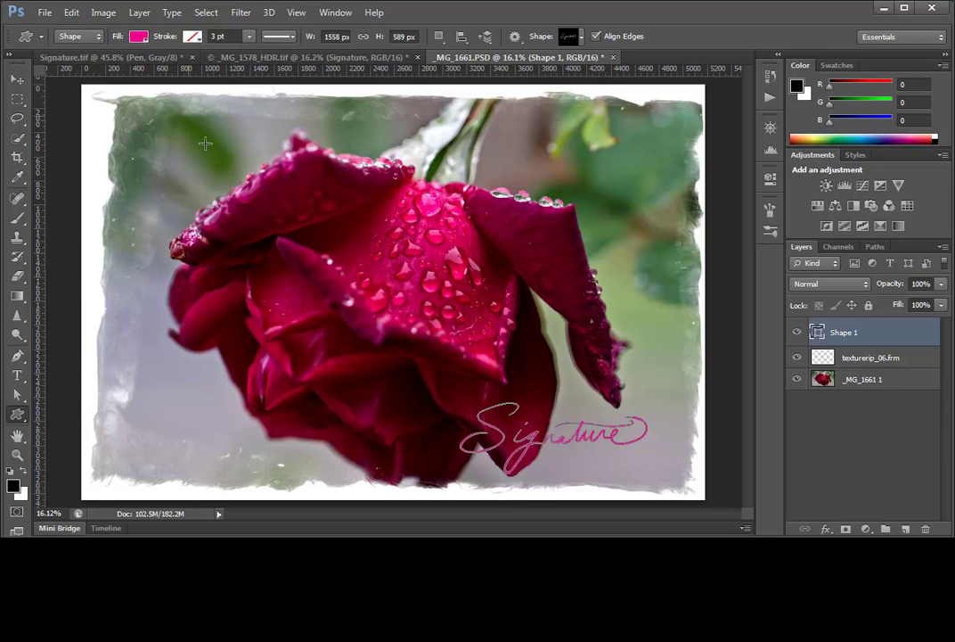
pyautogui.click(876, 358)
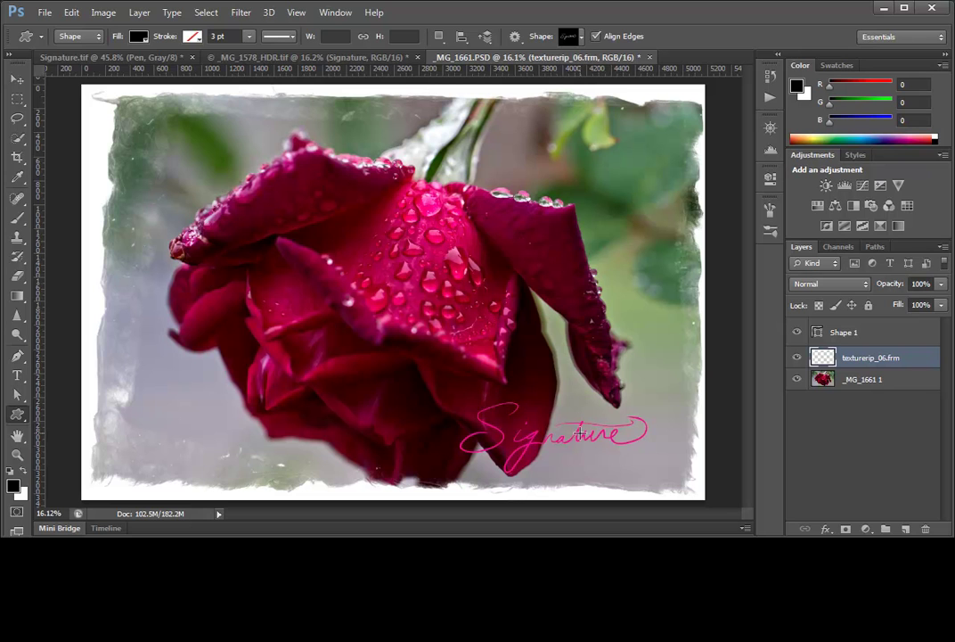
pyautogui.click(874, 334)
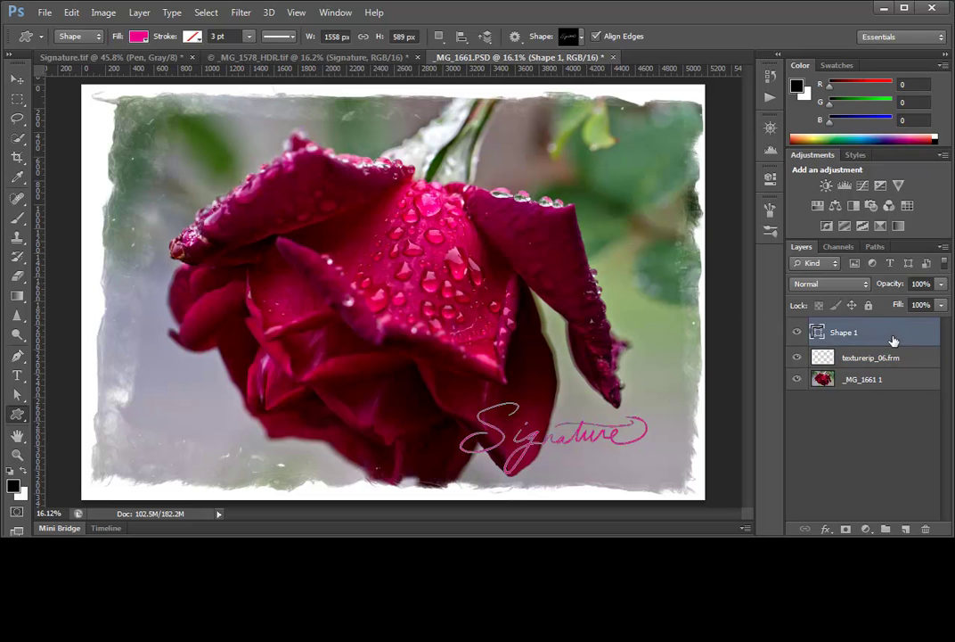
pyautogui.click(194, 39)
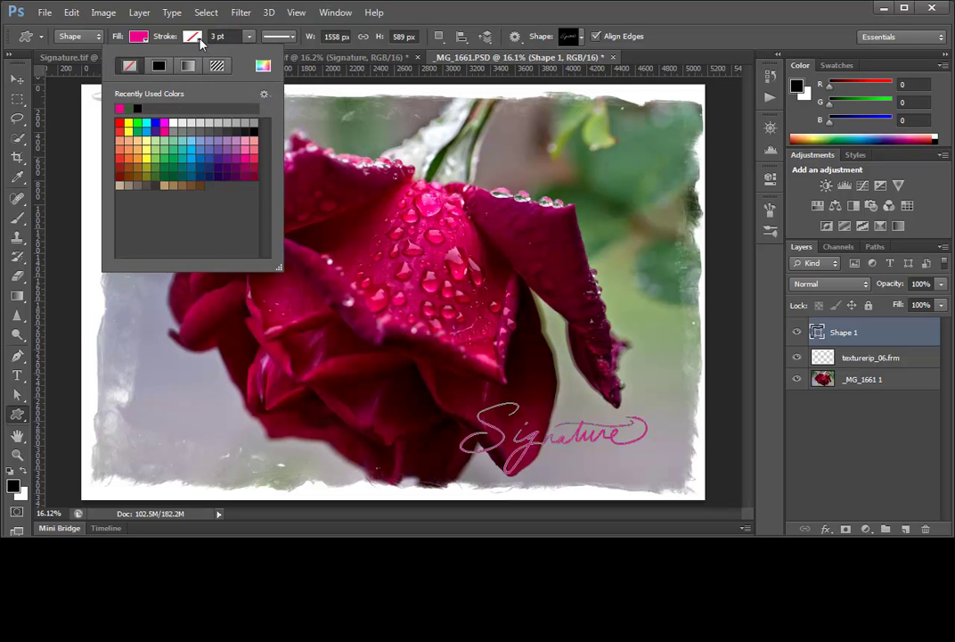
pyautogui.click(175, 37)
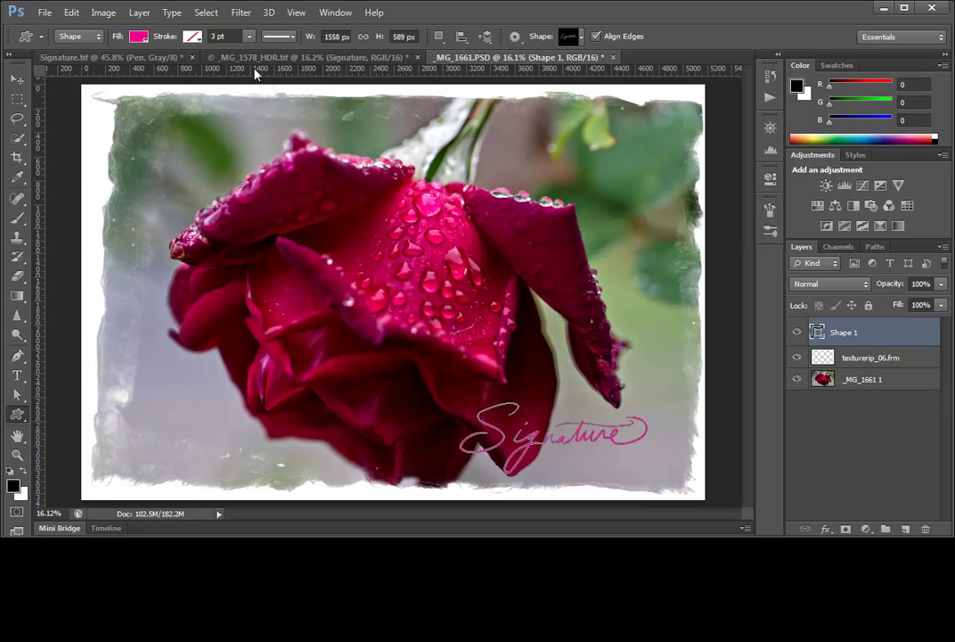
pyautogui.click(869, 358)
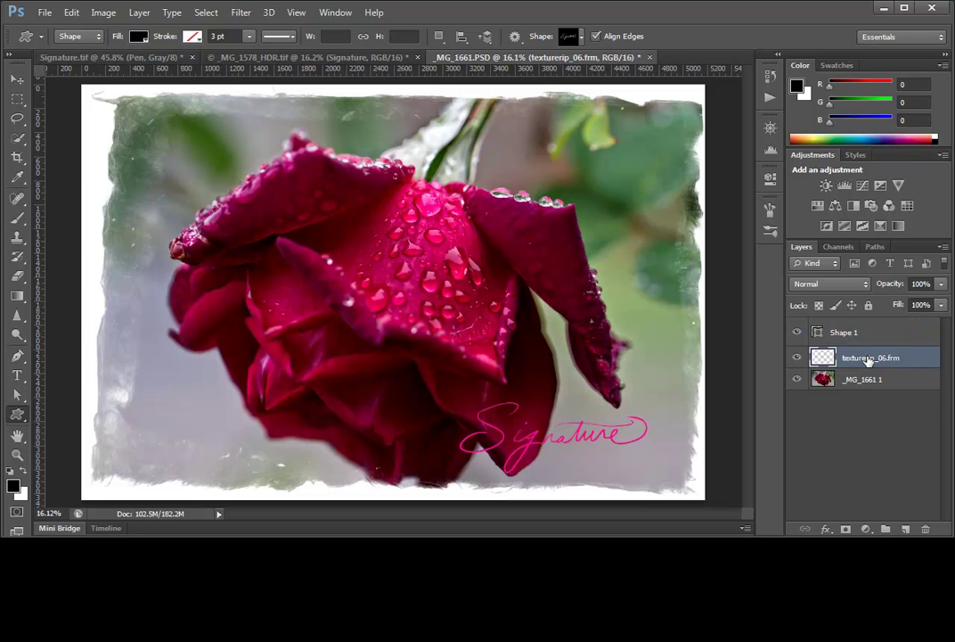